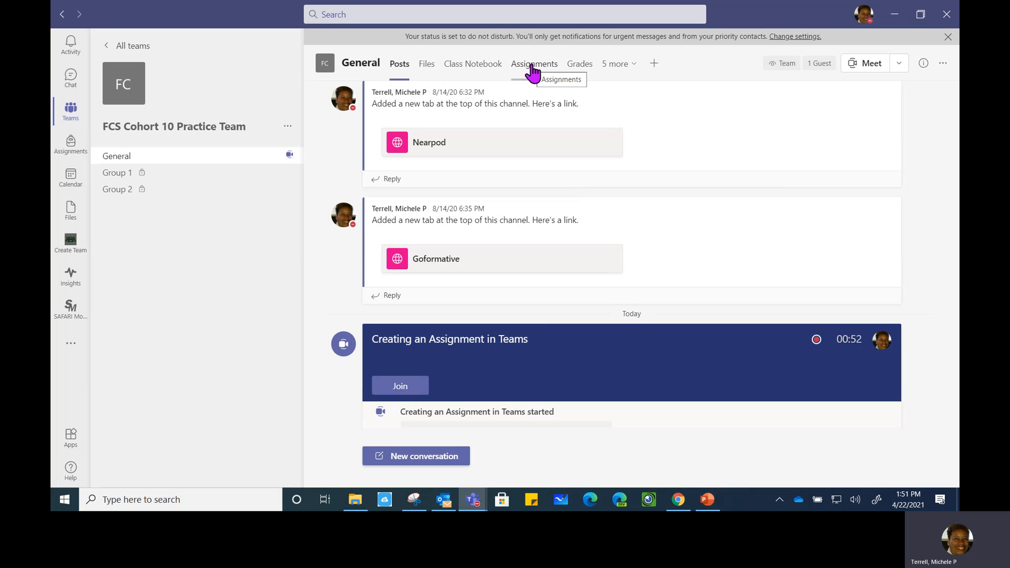
Create a new assignment in the General channel of FCS Cohort 10 Practice Team and title it "Assignment #1"
{"action": "left_click", "coordinate": [533, 72]}
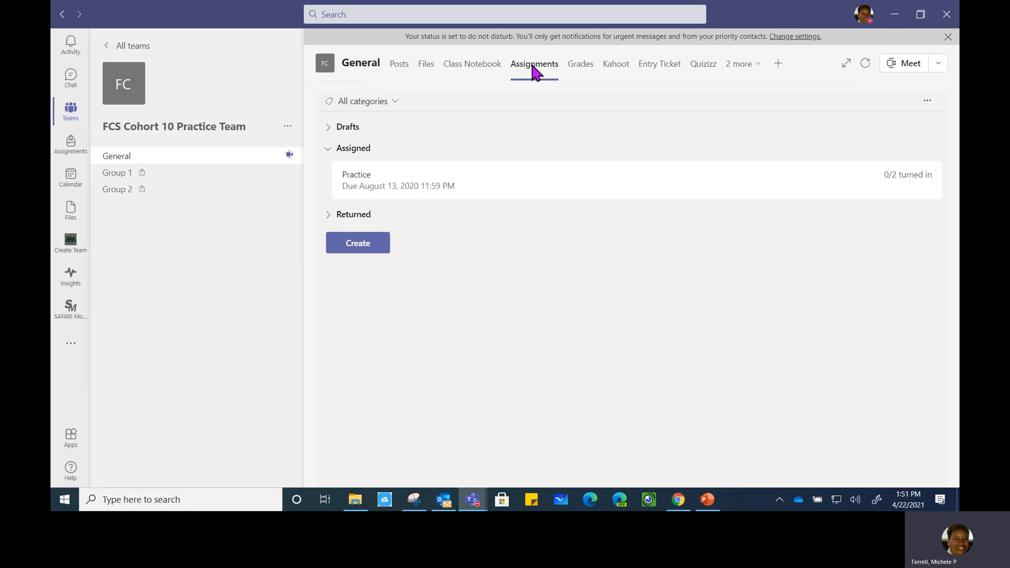
{"action": "left_click", "coordinate": [372, 246]}
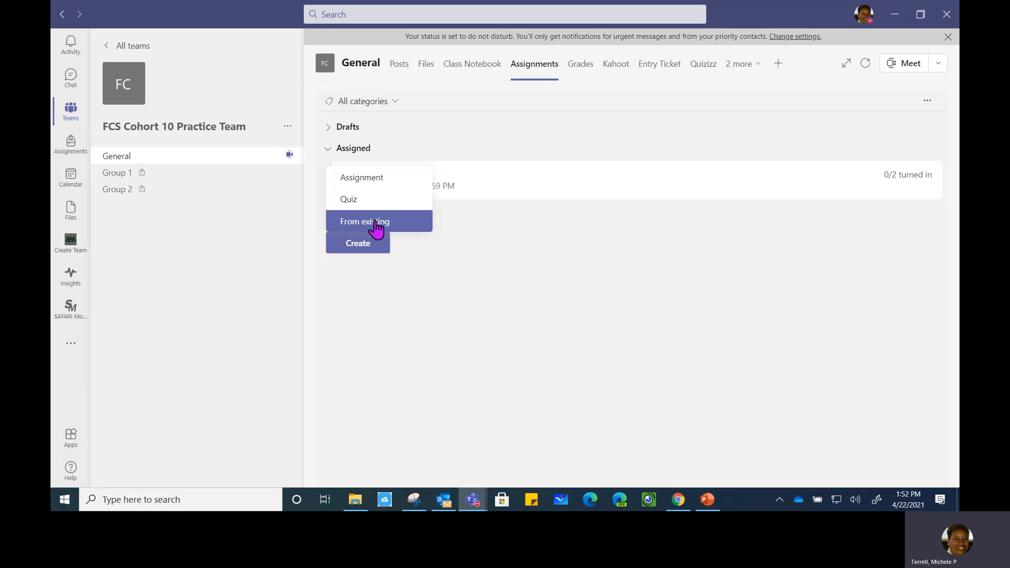
{"action": "left_click", "coordinate": [395, 184]}
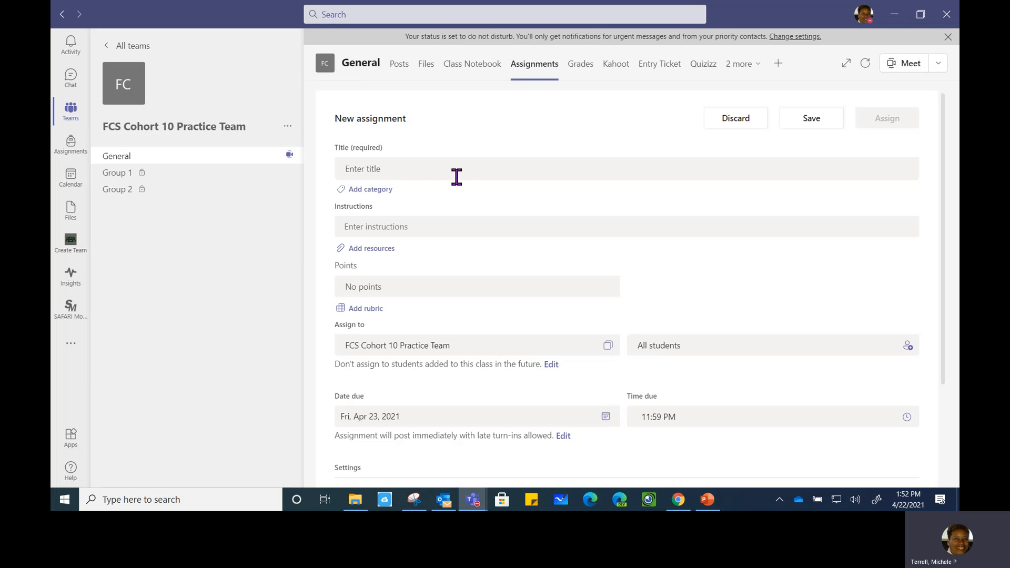
{"action": "left_click", "coordinate": [399, 169]}
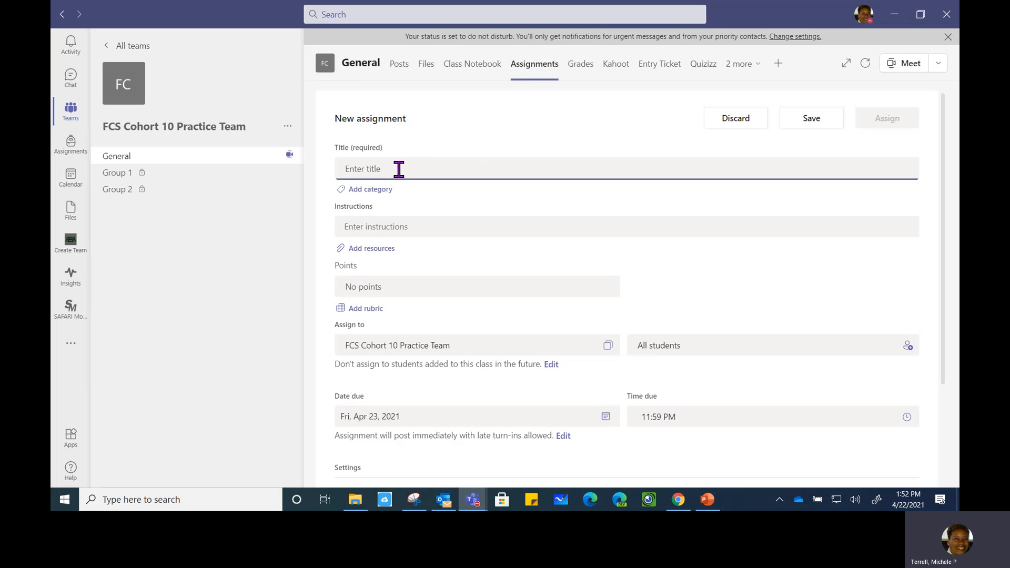
{"action": "type", "text": "Assignment "}
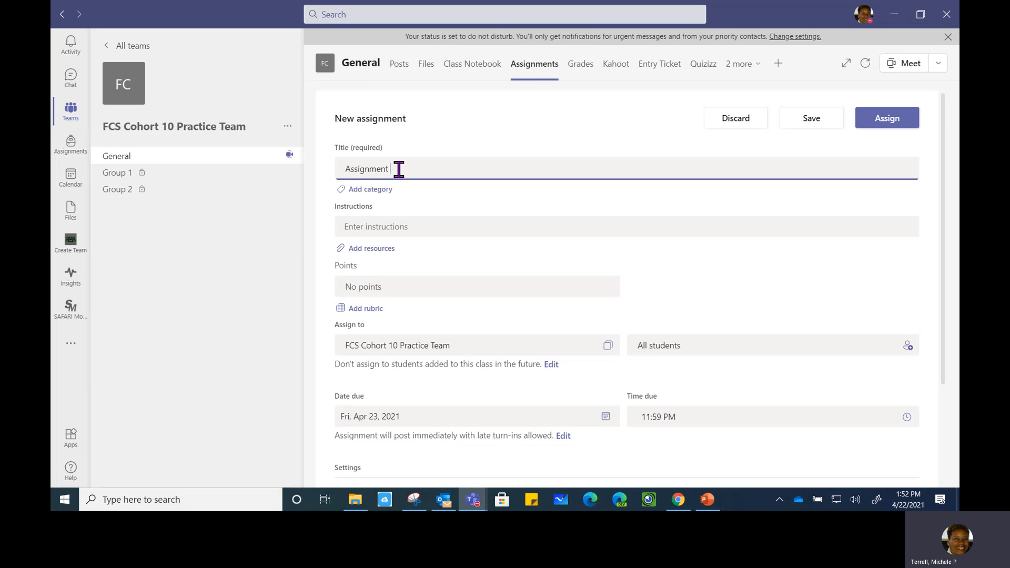
{"action": "type", "text": "#1"}
Add a new category named "Class work" to the assignment
{"action": "left_click", "coordinate": [387, 188]}
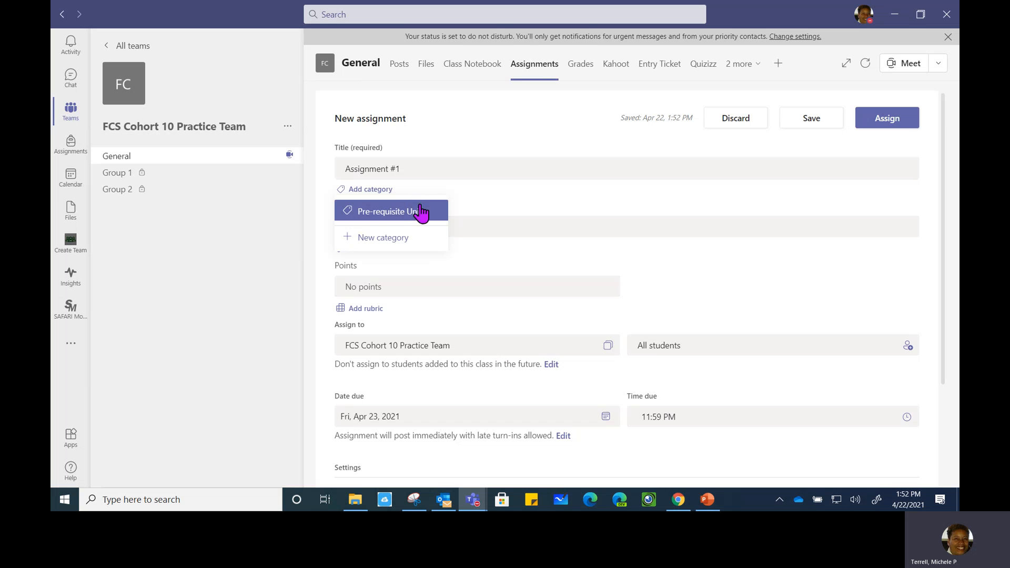
{"action": "left_click", "coordinate": [398, 242]}
{"action": "type", "text": "Class work"}
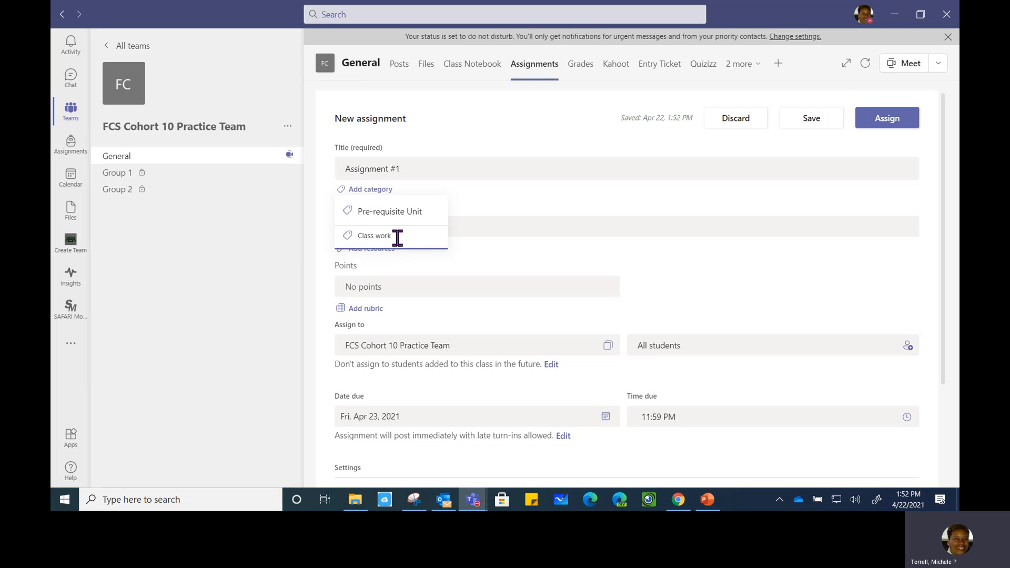
{"action": "key", "text": "Return"}
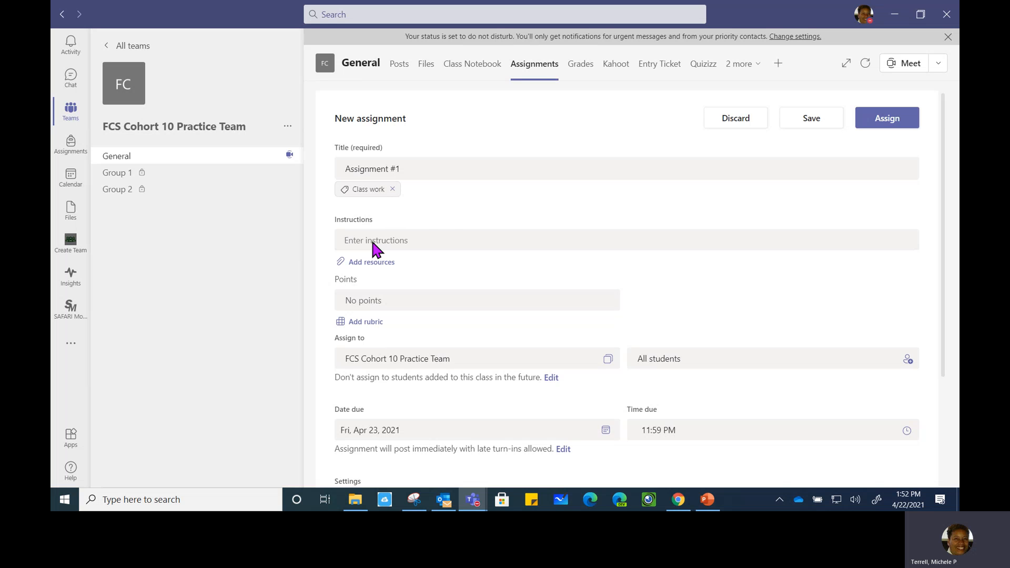
Enter the assignment instructions "Complete the assignment."
{"action": "left_click", "coordinate": [421, 239]}
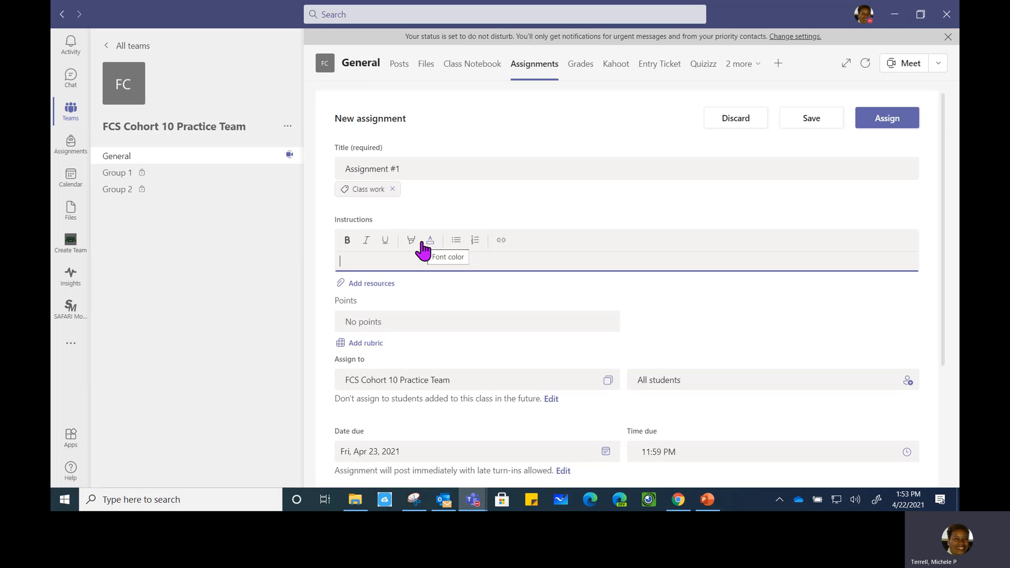
{"action": "type", "text": "Complet"}
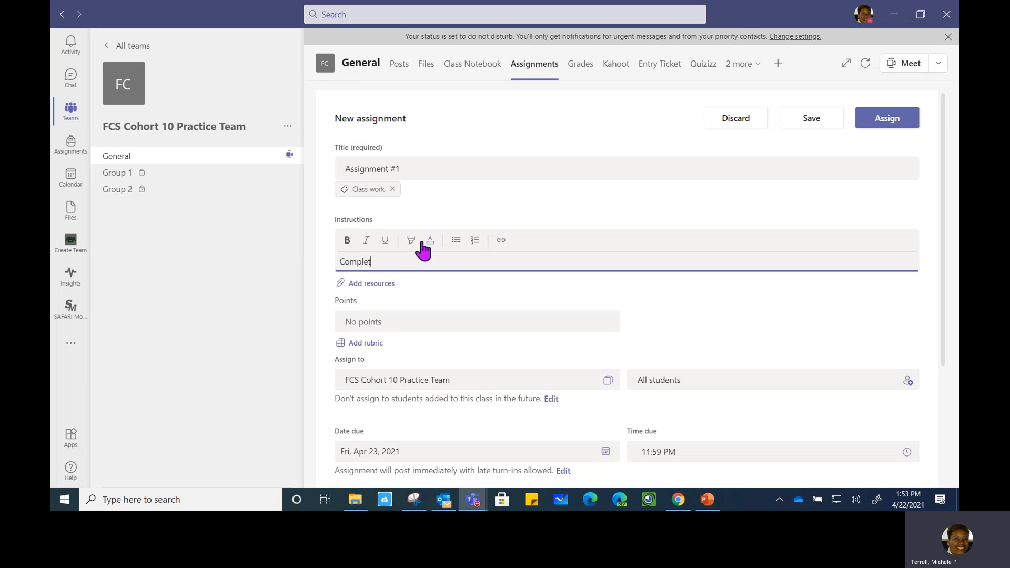
{"action": "type", "text": "e the assignment."}
{"action": "left_click", "coordinate": [389, 292]}
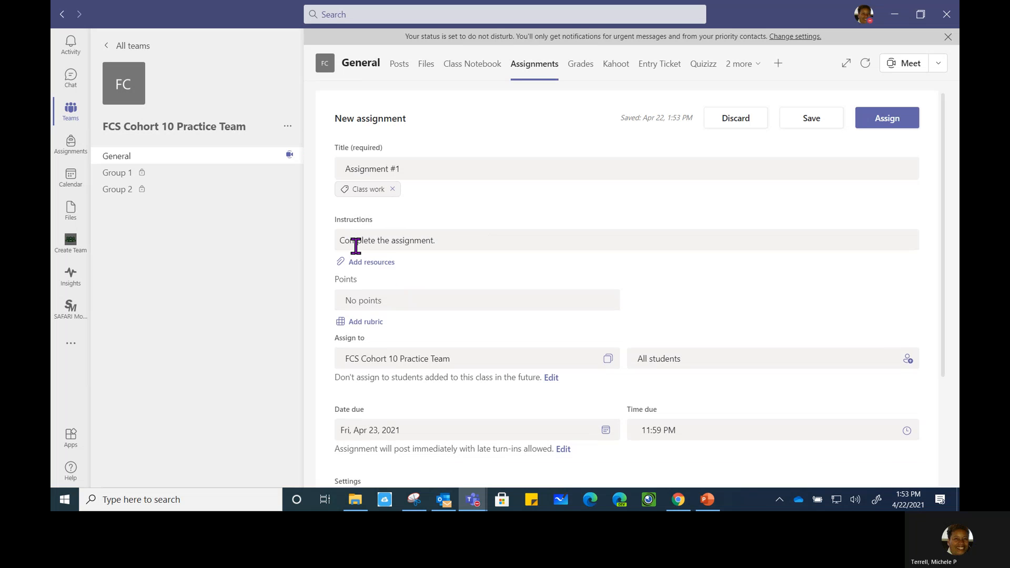
Look through the resource sources available for the assignment: OneDrive, Class Notebook, Link and New File
{"action": "left_click", "coordinate": [361, 263]}
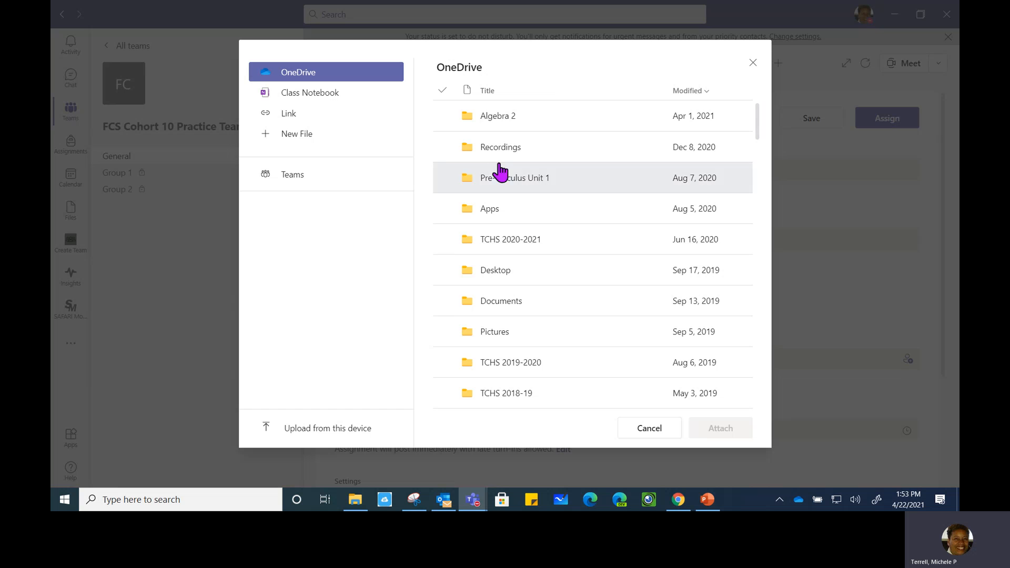
{"action": "left_click", "coordinate": [347, 96]}
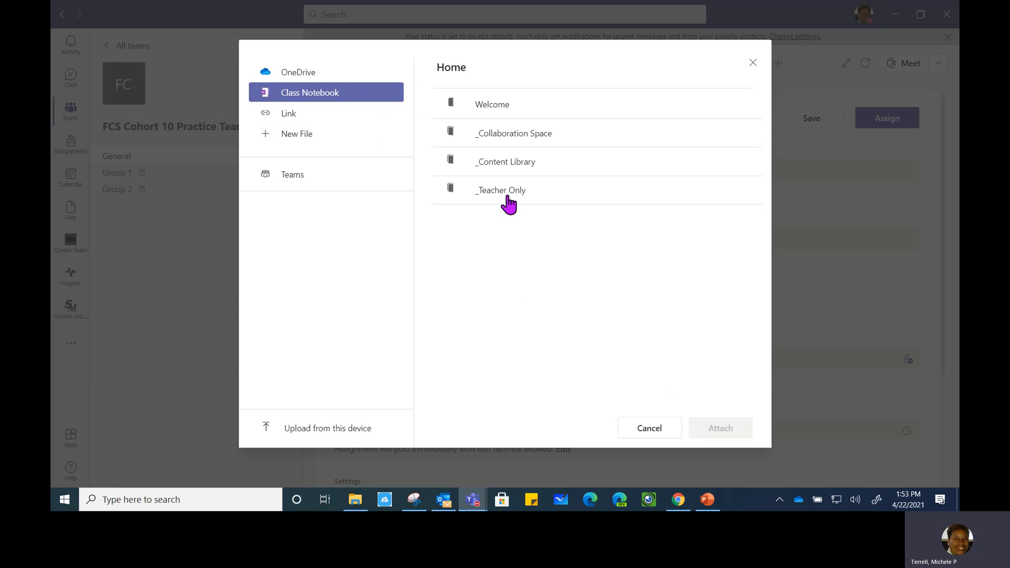
{"action": "left_click", "coordinate": [349, 116]}
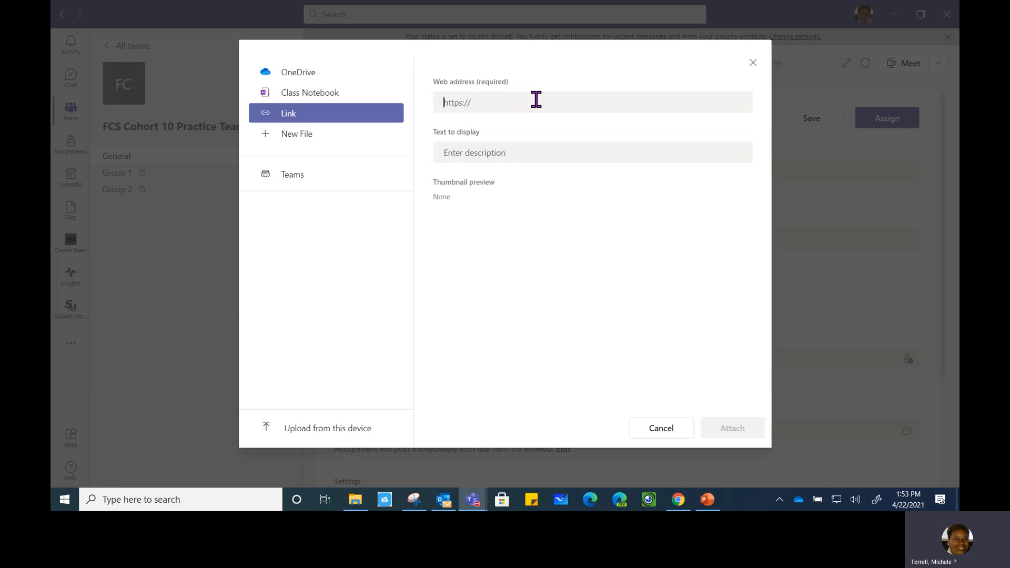
{"action": "left_click", "coordinate": [293, 135]}
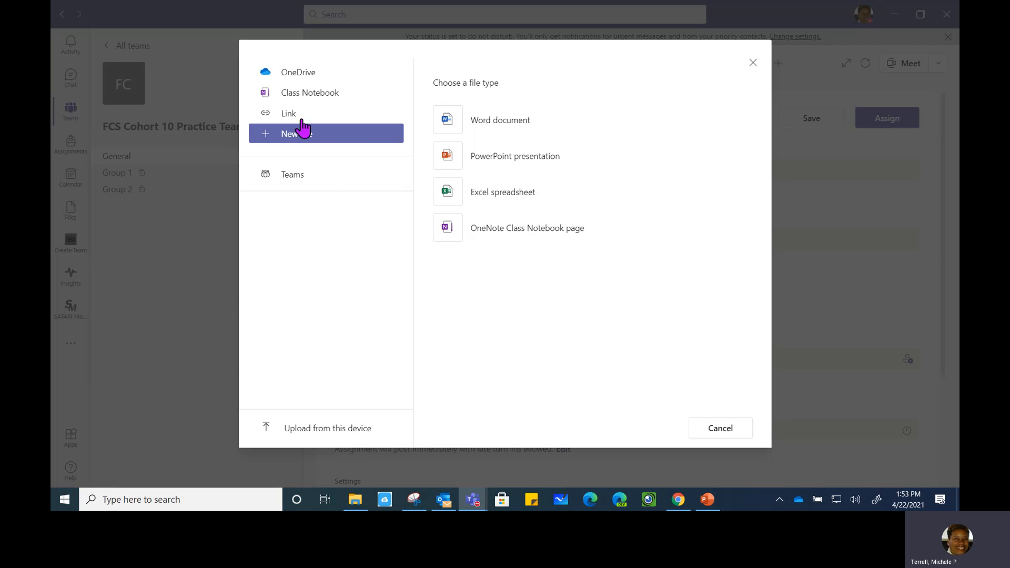
Attach "Unit 5 - Matrices Test.docx" from the OneDrive folder TCHS 2020-2021 > Pre-Calculus > Unit 5 Matrices
{"action": "left_click", "coordinate": [316, 75]}
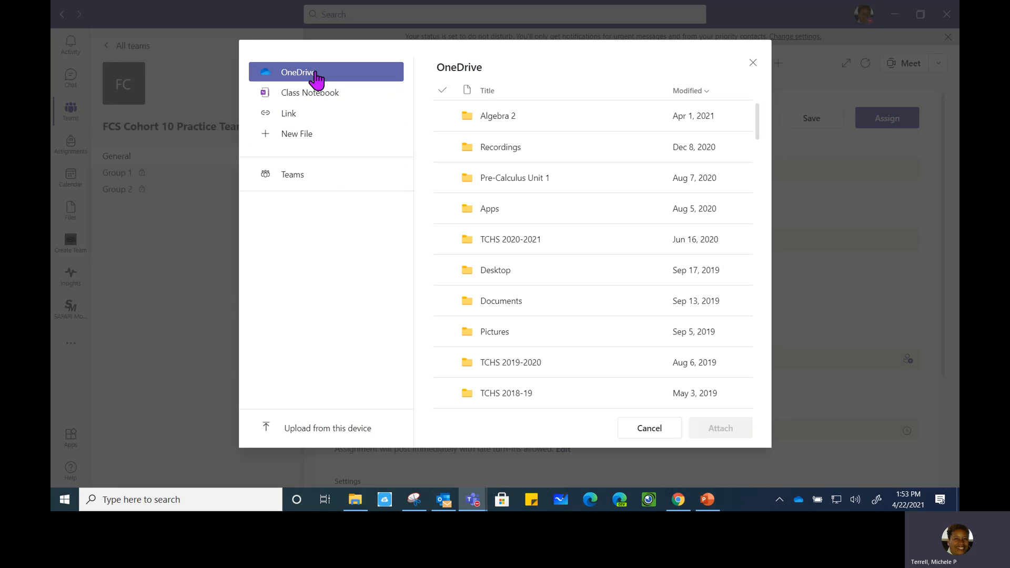
{"action": "left_click", "coordinate": [520, 240]}
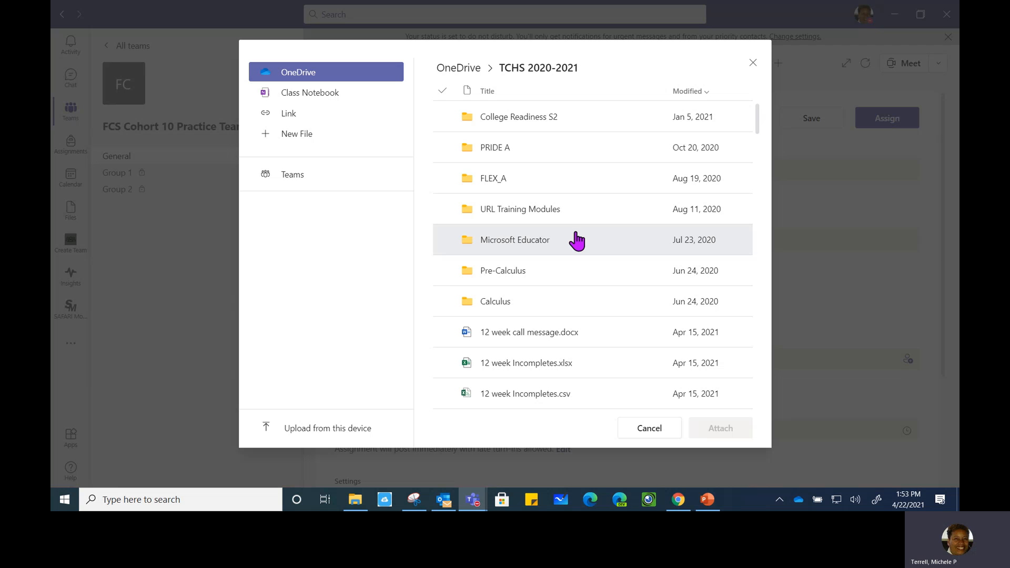
{"action": "left_click", "coordinate": [551, 273]}
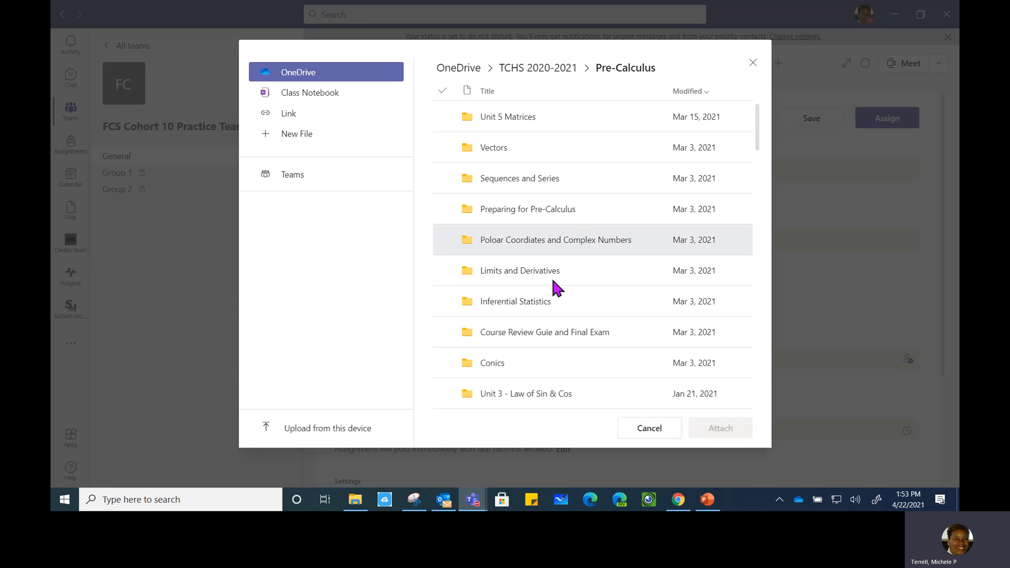
{"action": "left_click", "coordinate": [530, 119]}
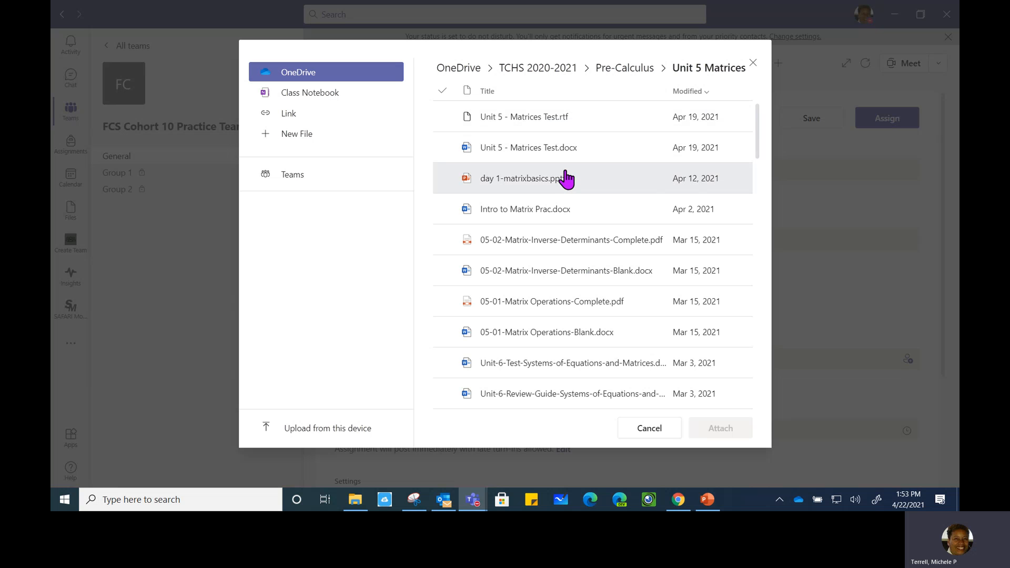
{"action": "left_click", "coordinate": [559, 156]}
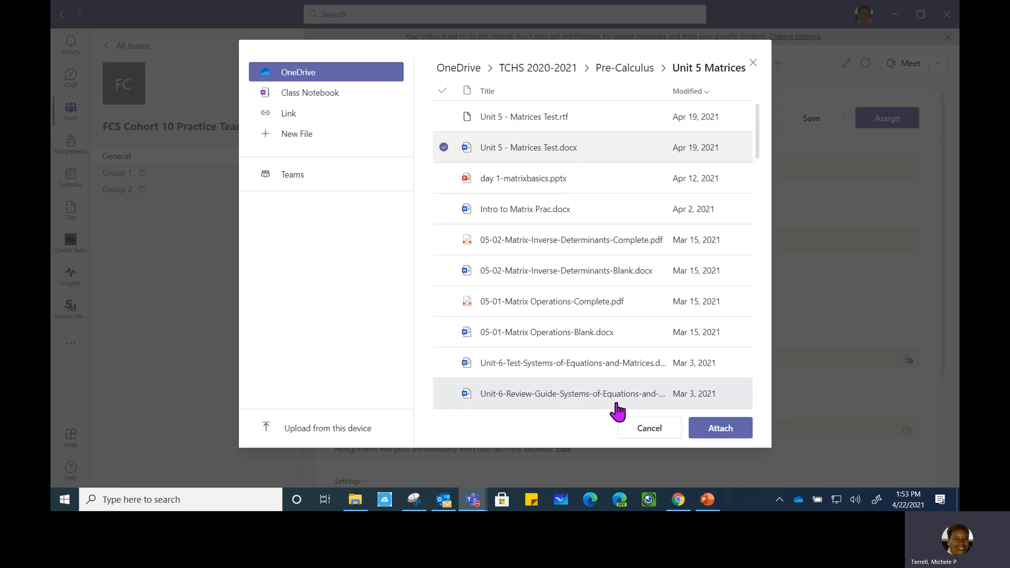
{"action": "left_click", "coordinate": [717, 432]}
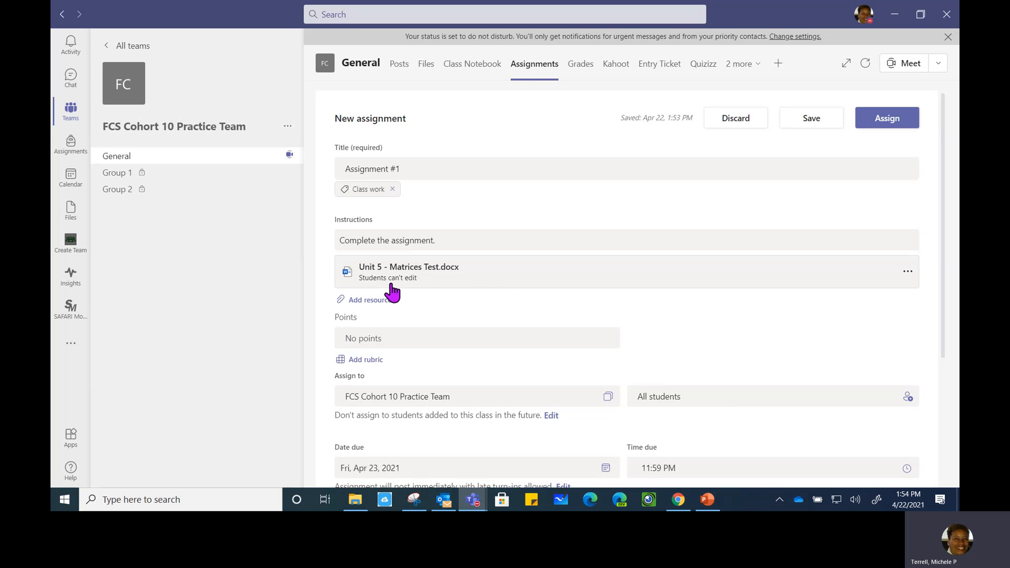
Set the attached Word document so students edit their own copy, and set the assignment's points to 100
{"action": "left_click", "coordinate": [908, 271]}
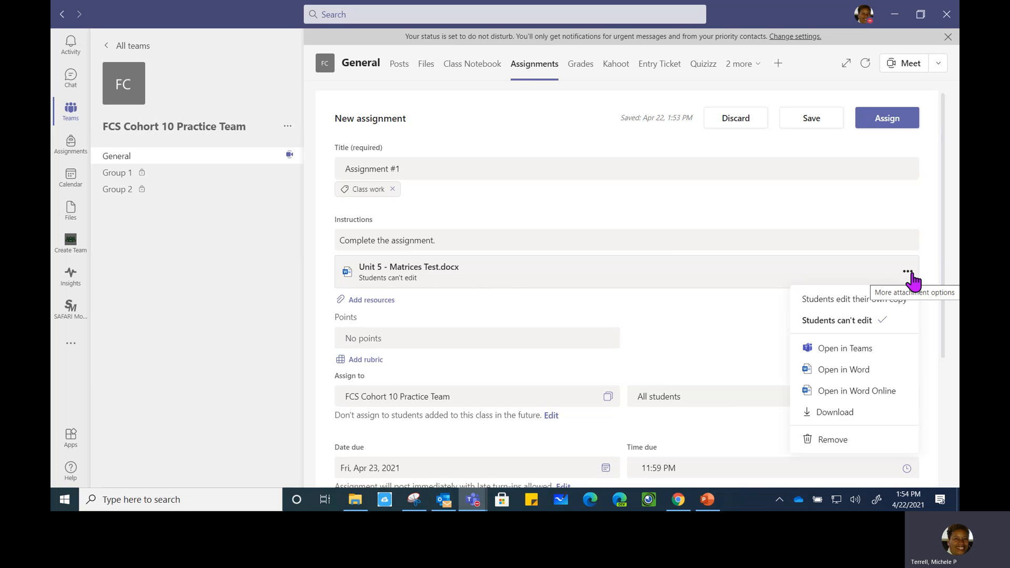
{"action": "left_click", "coordinate": [884, 298]}
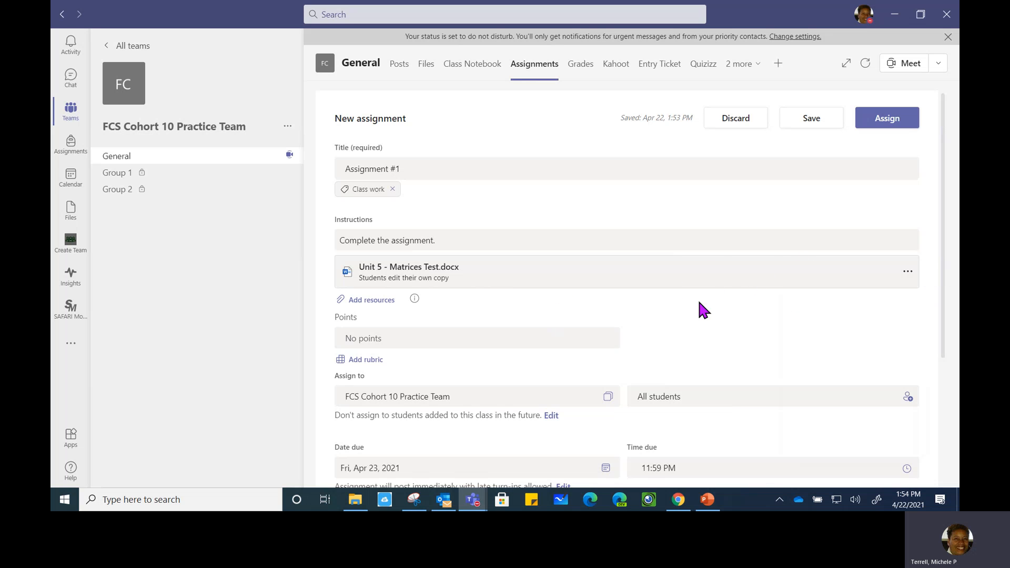
{"action": "left_click", "coordinate": [371, 338]}
{"action": "type", "text": "100"}
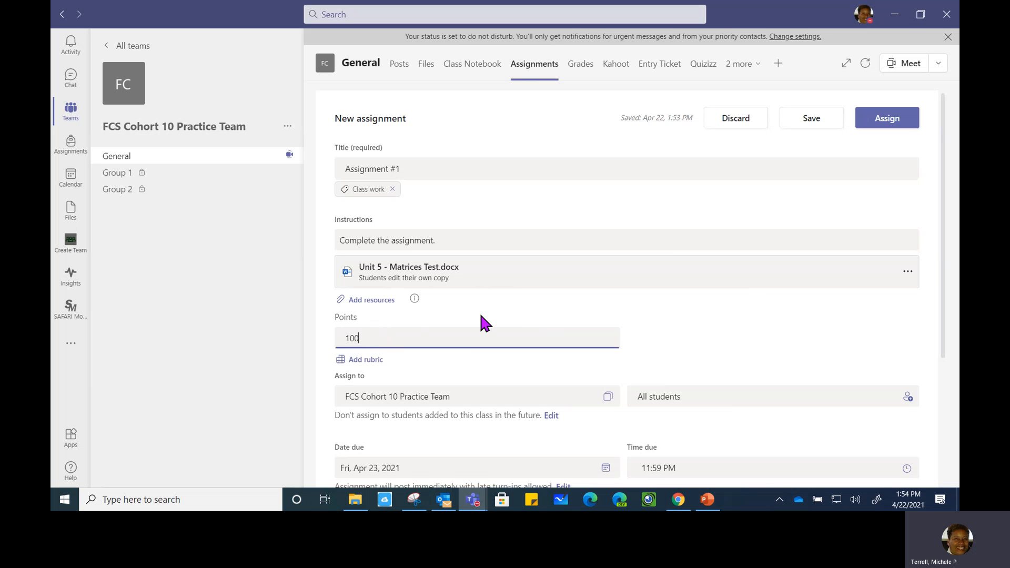
{"action": "left_click", "coordinate": [370, 361]}
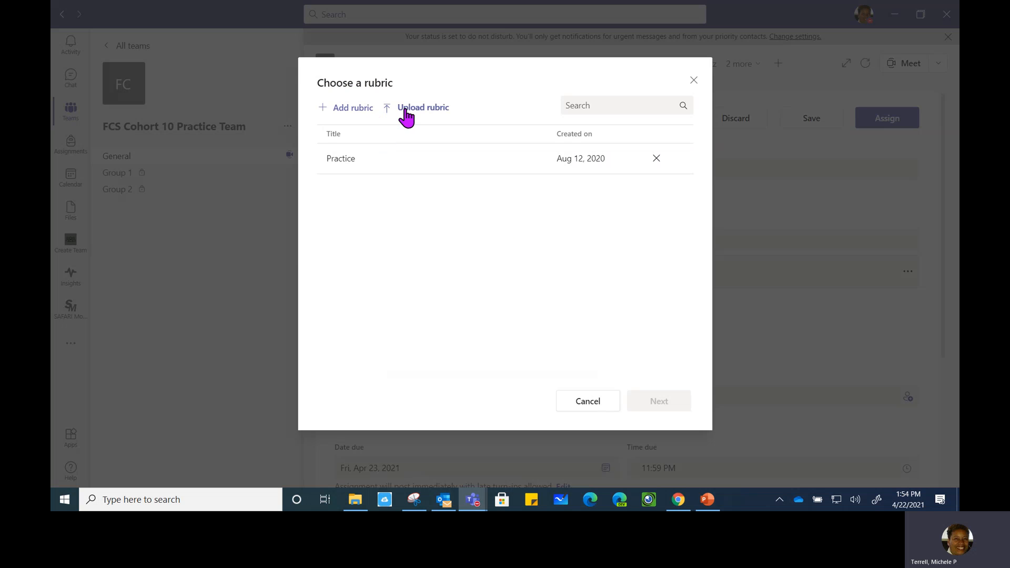
{"action": "left_click", "coordinate": [343, 111]}
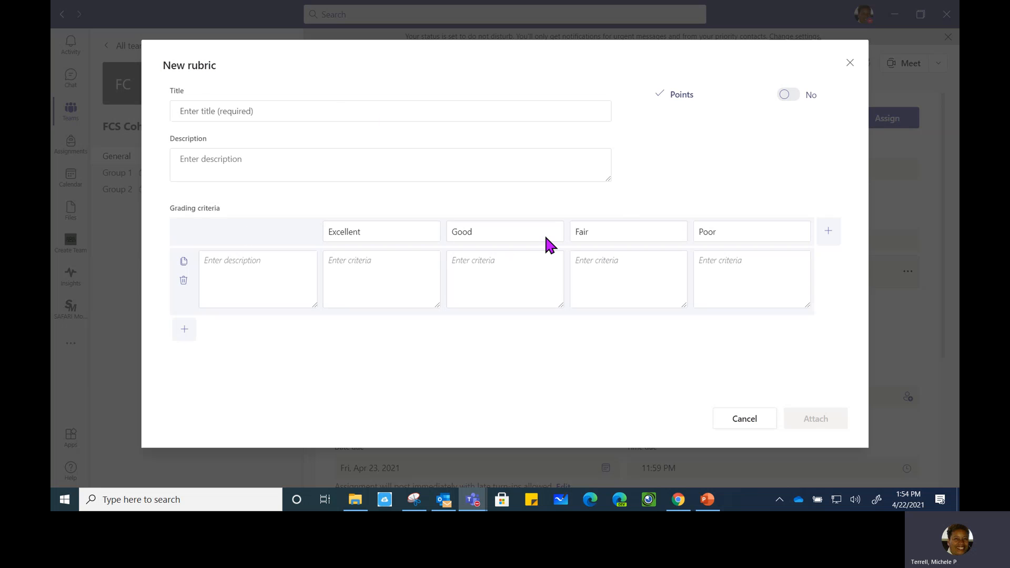
{"action": "left_click", "coordinate": [744, 427]}
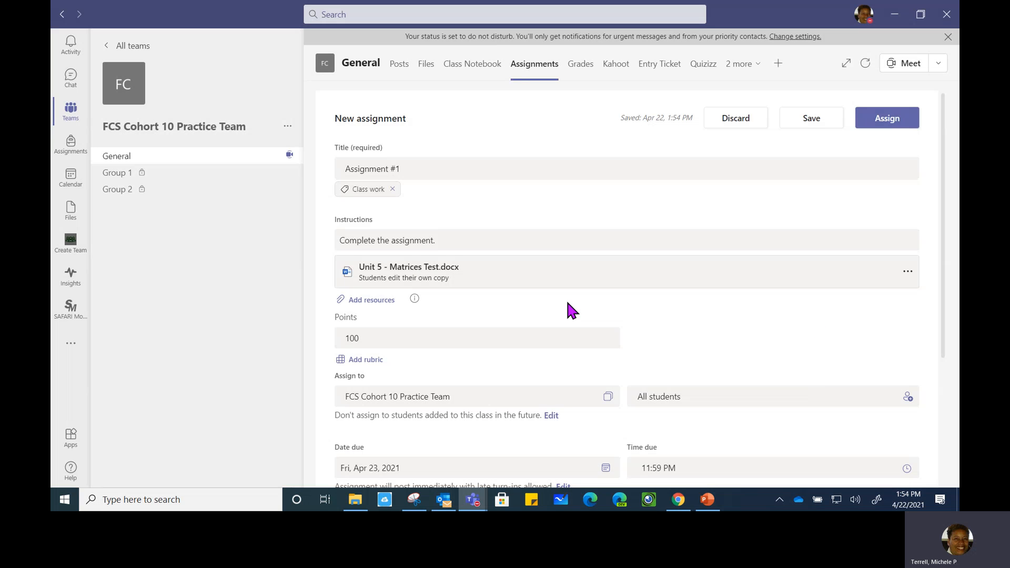
Try adding the Pre-Calculus Refresher class to the assignment's recipients, remove it again, and view the list of selectable students
{"action": "scroll", "coordinate": [568, 304], "scroll_direction": "down", "scroll_amount": 3}
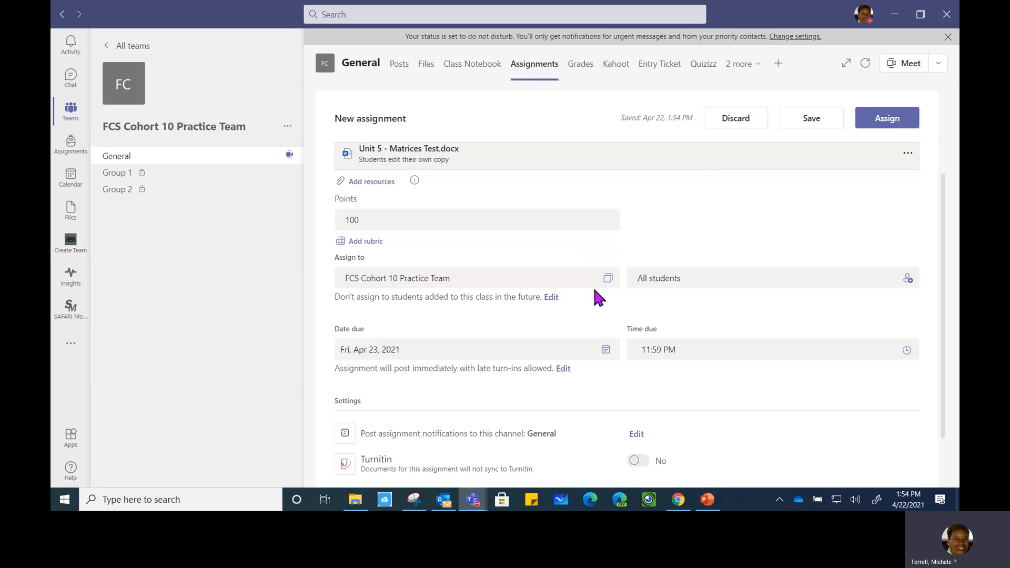
{"action": "left_click", "coordinate": [608, 279]}
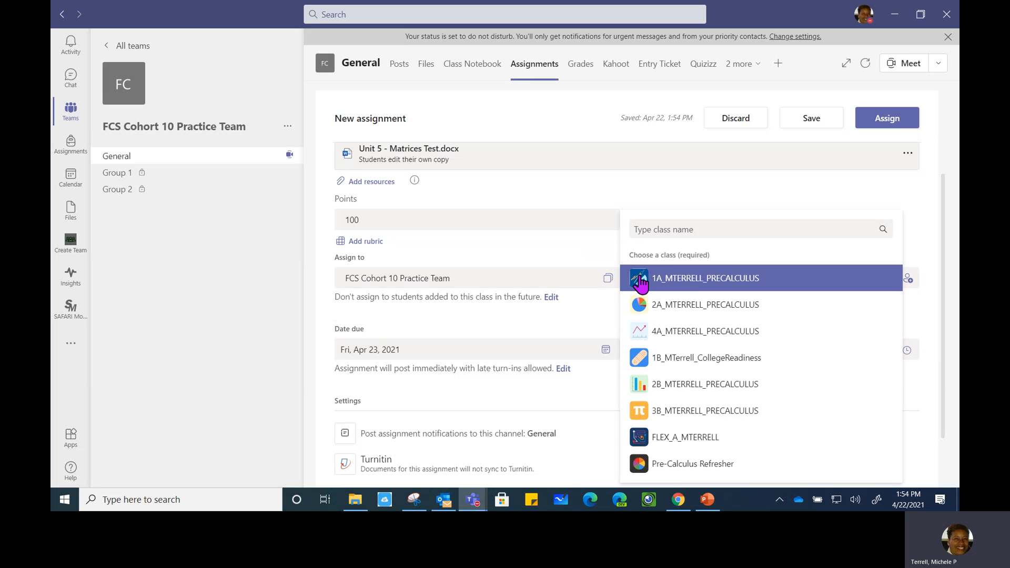
{"action": "scroll", "coordinate": [715, 369], "scroll_direction": "down", "scroll_amount": 2}
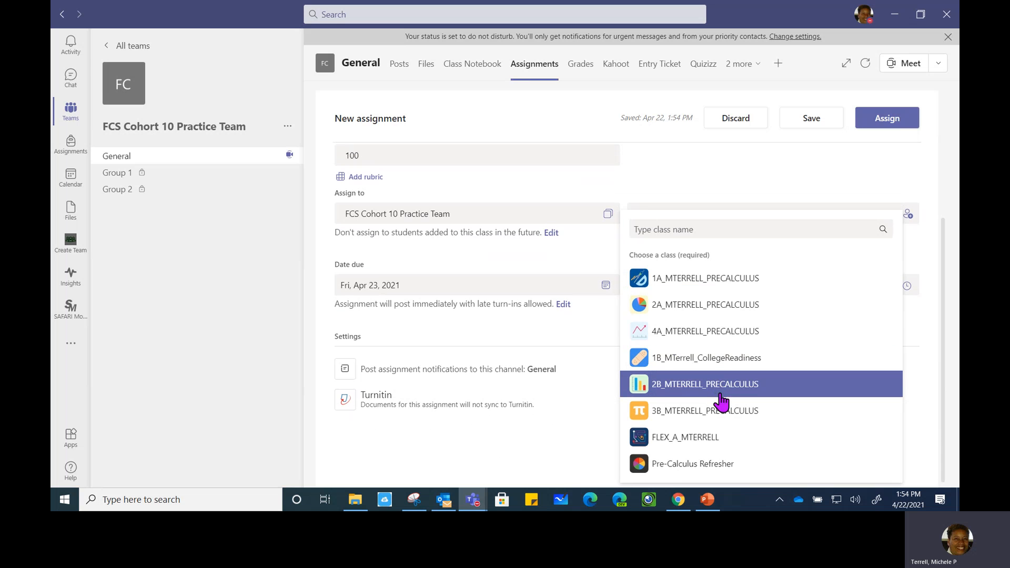
{"action": "left_click", "coordinate": [708, 470]}
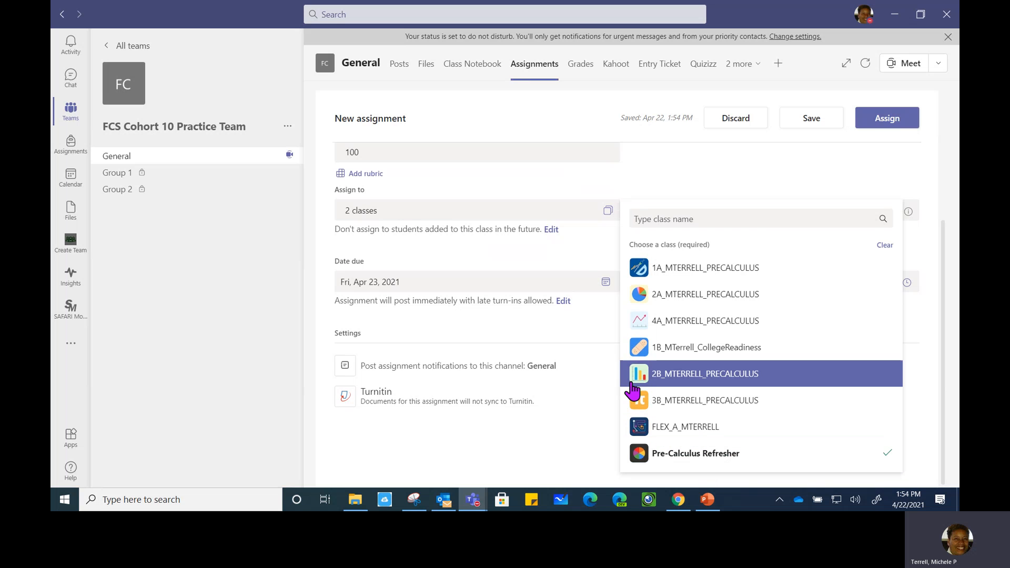
{"action": "left_click", "coordinate": [845, 454]}
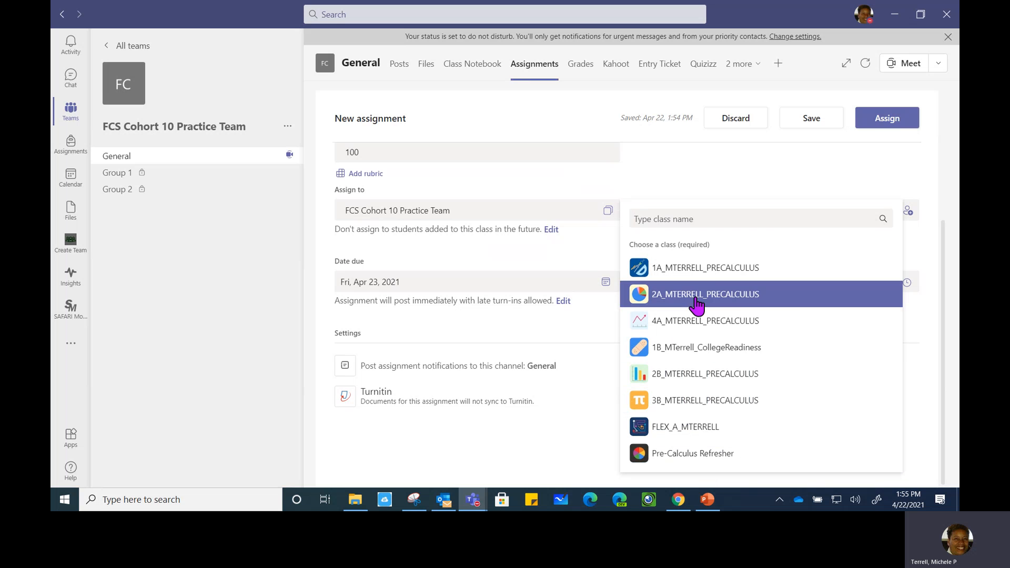
{"action": "left_click", "coordinate": [545, 262]}
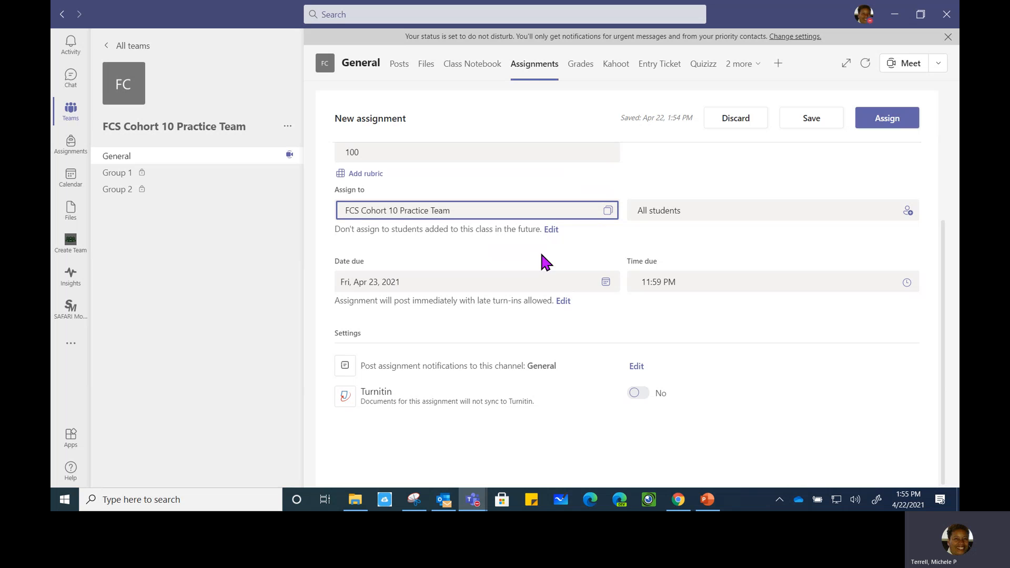
{"action": "left_click", "coordinate": [677, 213]}
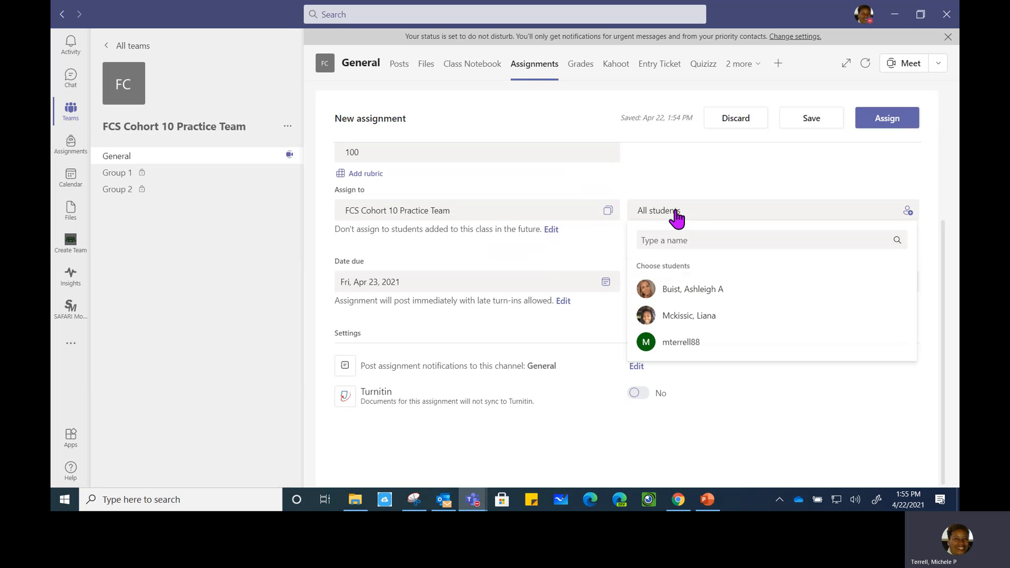
{"action": "left_click", "coordinate": [714, 213]}
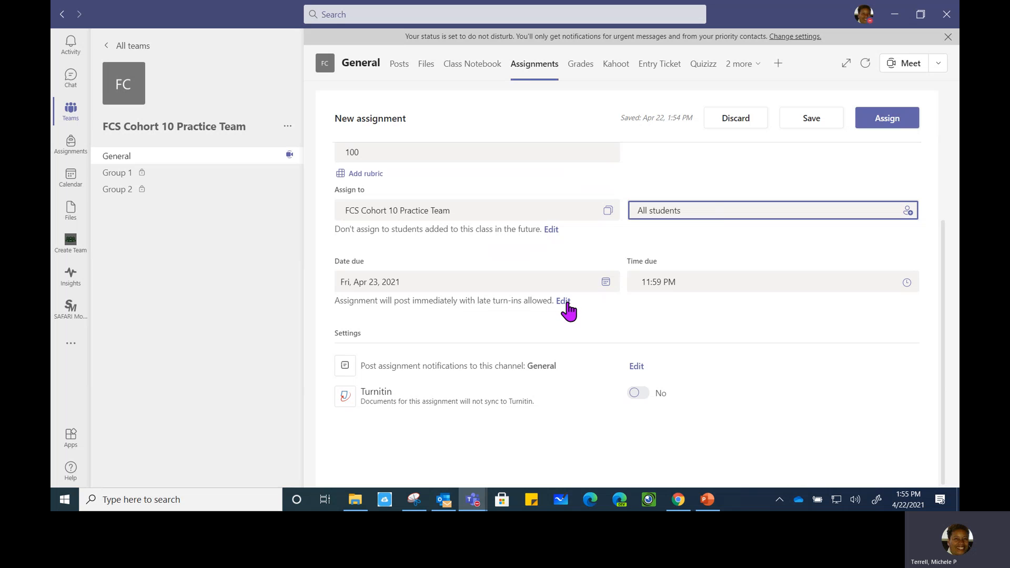
Set Assignment #1 to post on Fri, Apr 23, 2021 at 8:00 AM in its assignment timeline, and schedule it
{"action": "left_click", "coordinate": [608, 284]}
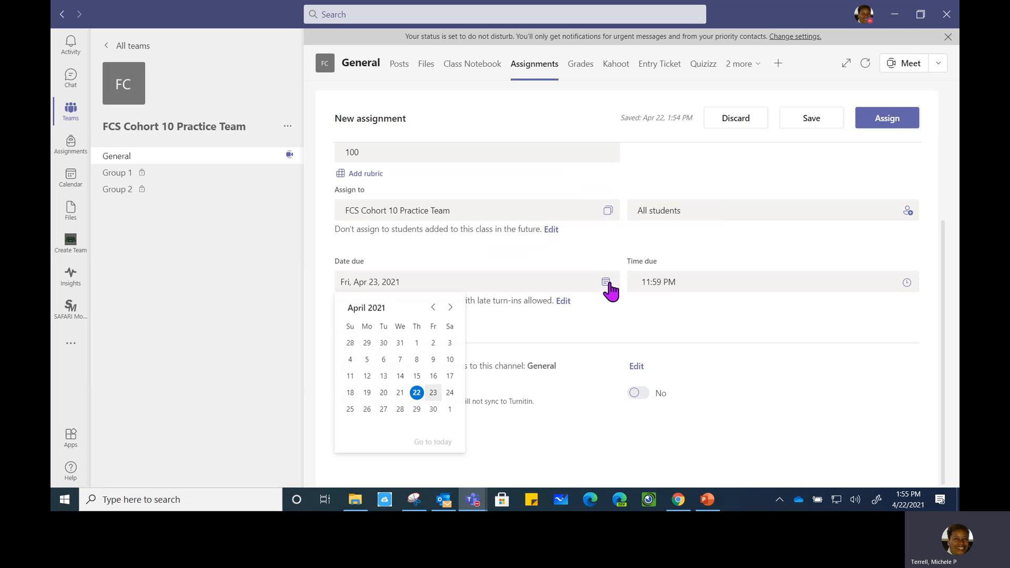
{"action": "left_click", "coordinate": [651, 279]}
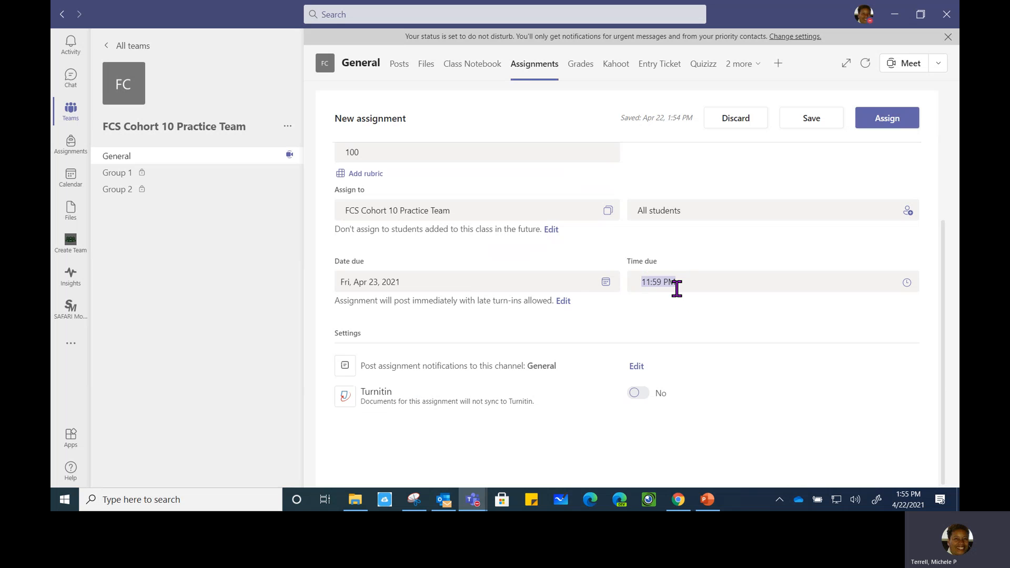
{"action": "left_click", "coordinate": [562, 302]}
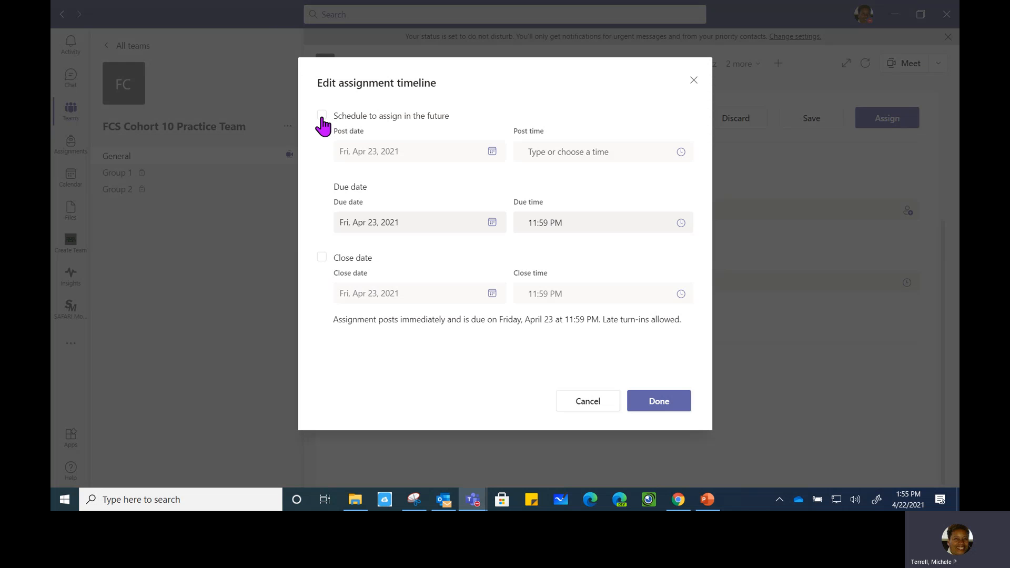
{"action": "left_click", "coordinate": [322, 117]}
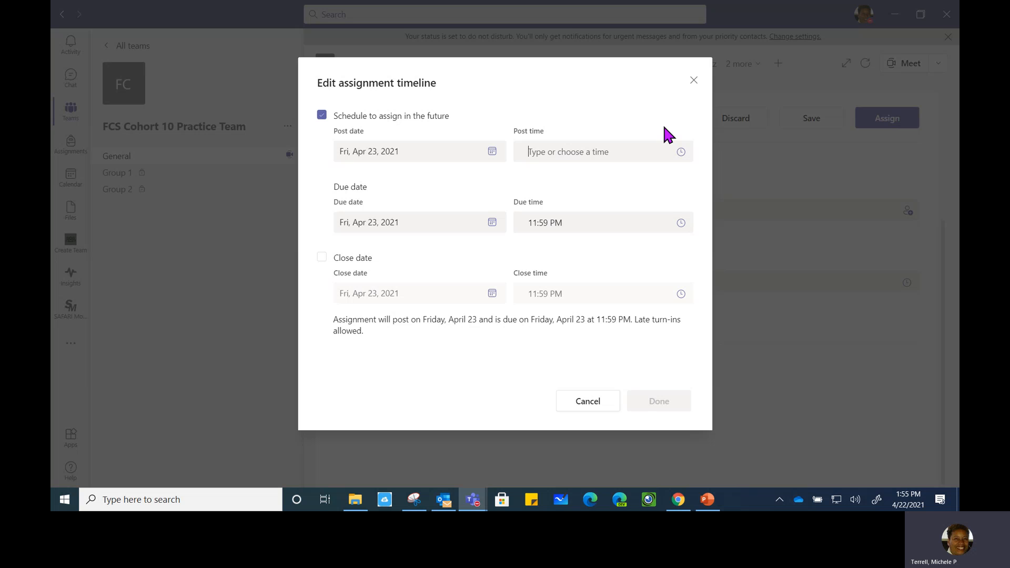
{"action": "type", "text": "8:00 AM"}
{"action": "key", "text": "Return"}
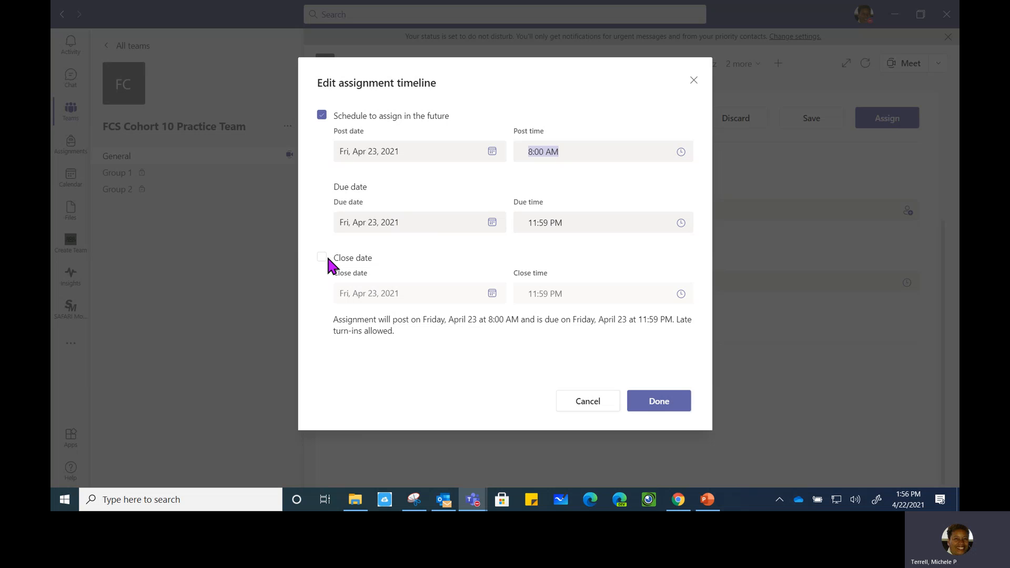
{"action": "left_click", "coordinate": [672, 404]}
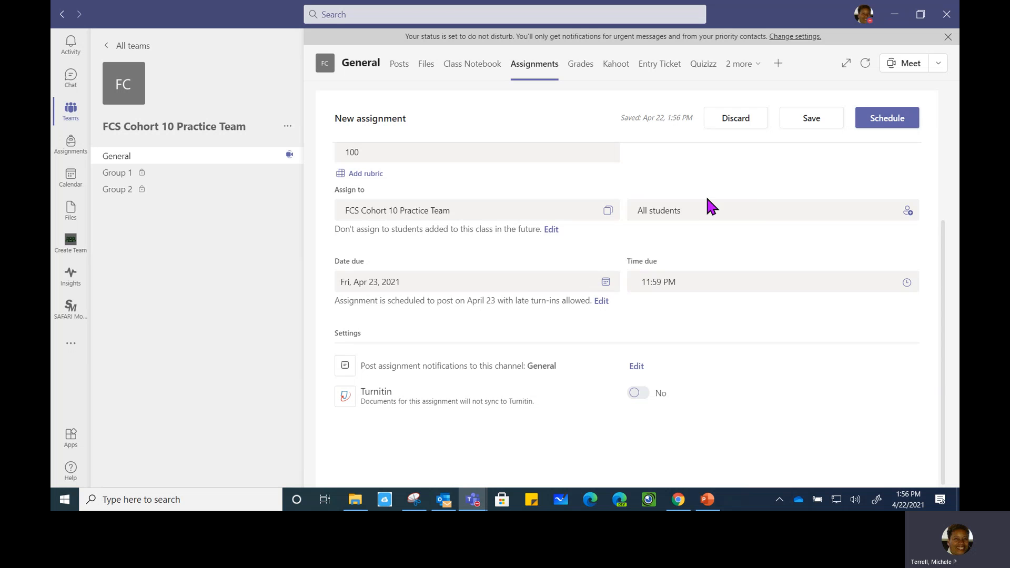
{"action": "left_click", "coordinate": [885, 117]}
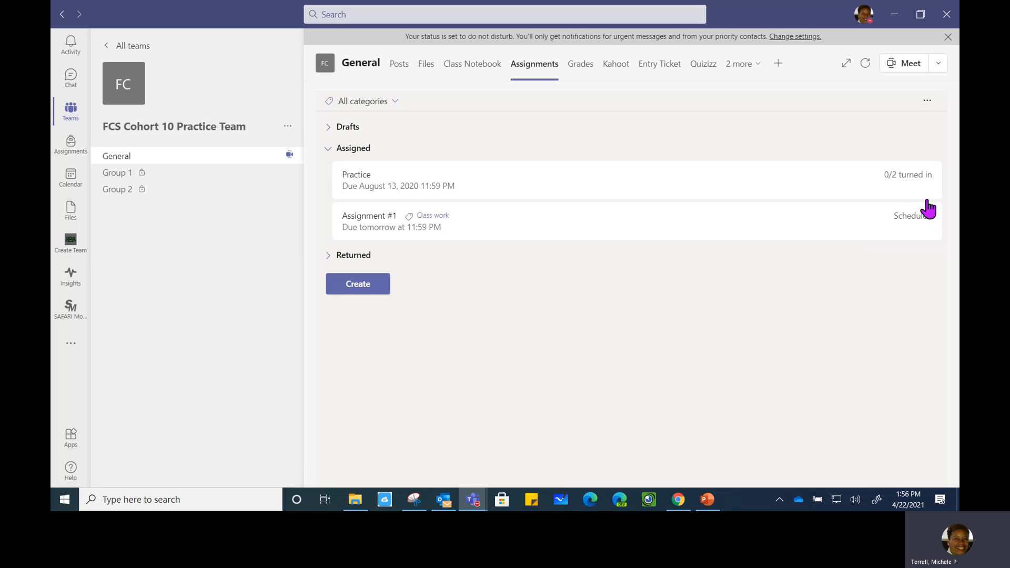
Create a new assignment from the existing "Gorformative - Bell ringer 4.22 & 4.23" in the 1A Precalculus class
{"action": "left_click", "coordinate": [377, 286]}
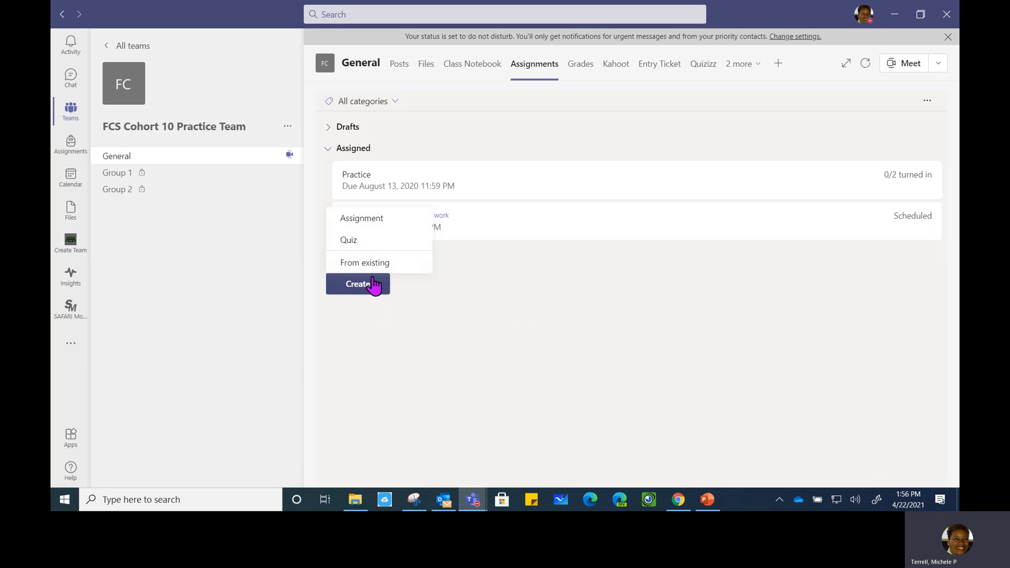
{"action": "left_click", "coordinate": [373, 266]}
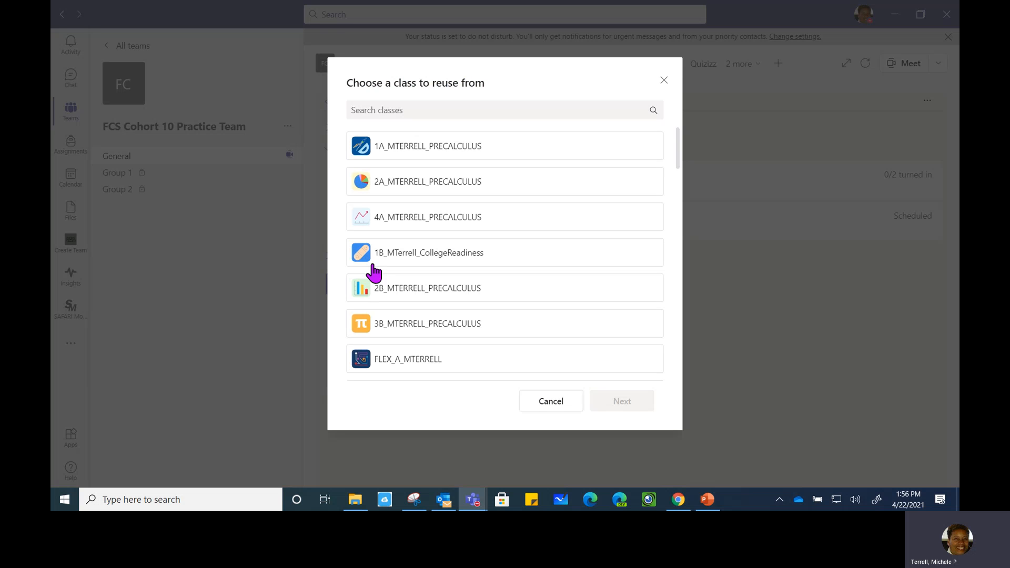
{"action": "left_click", "coordinate": [474, 152]}
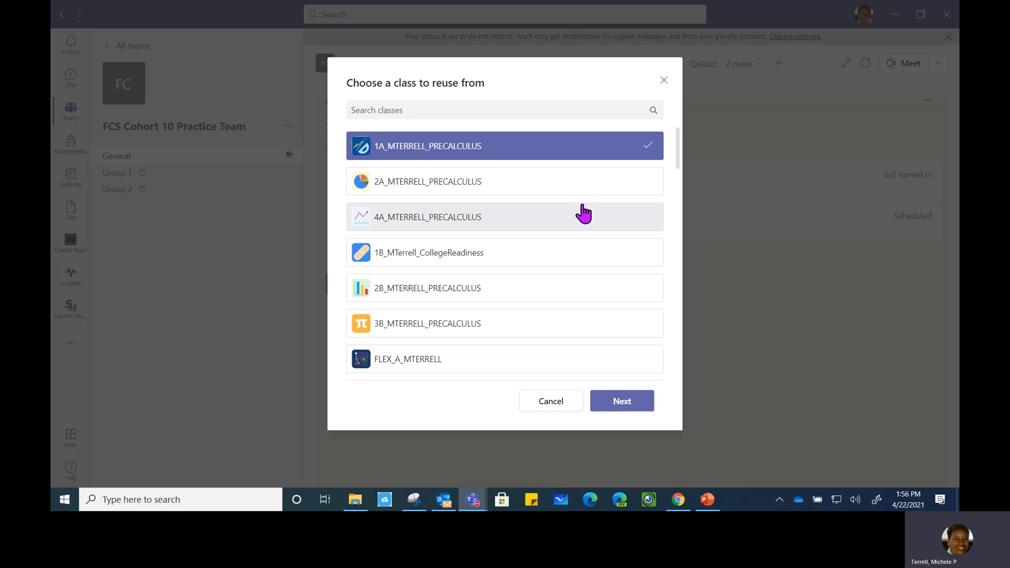
{"action": "left_click", "coordinate": [628, 402]}
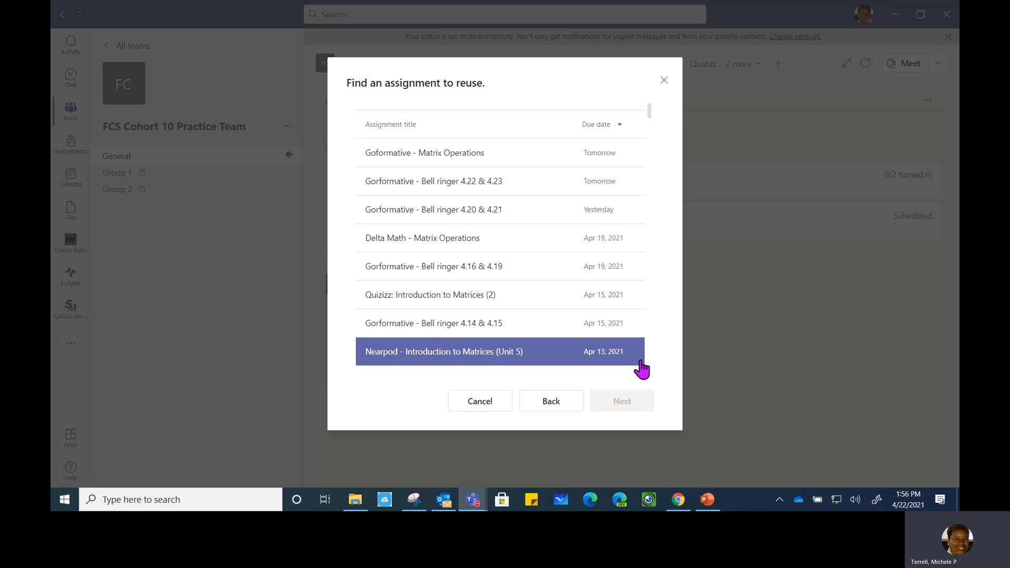
{"action": "left_click", "coordinate": [552, 193]}
{"action": "left_click", "coordinate": [624, 404]}
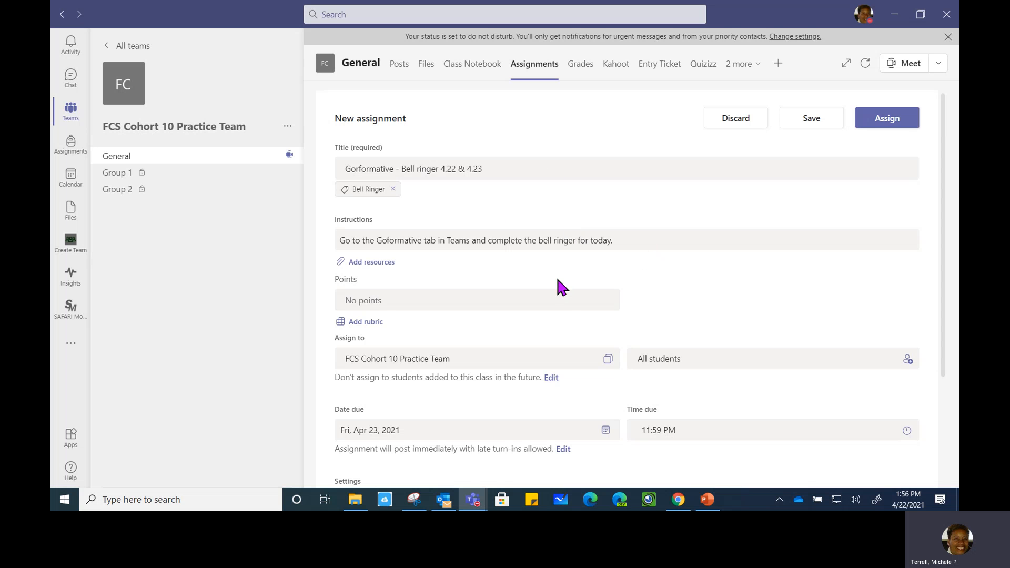
Review and assign the reused bell ringer, check its post through the activity feed, and return to the team's assignments
{"action": "scroll", "coordinate": [585, 375], "scroll_direction": "down", "scroll_amount": 3}
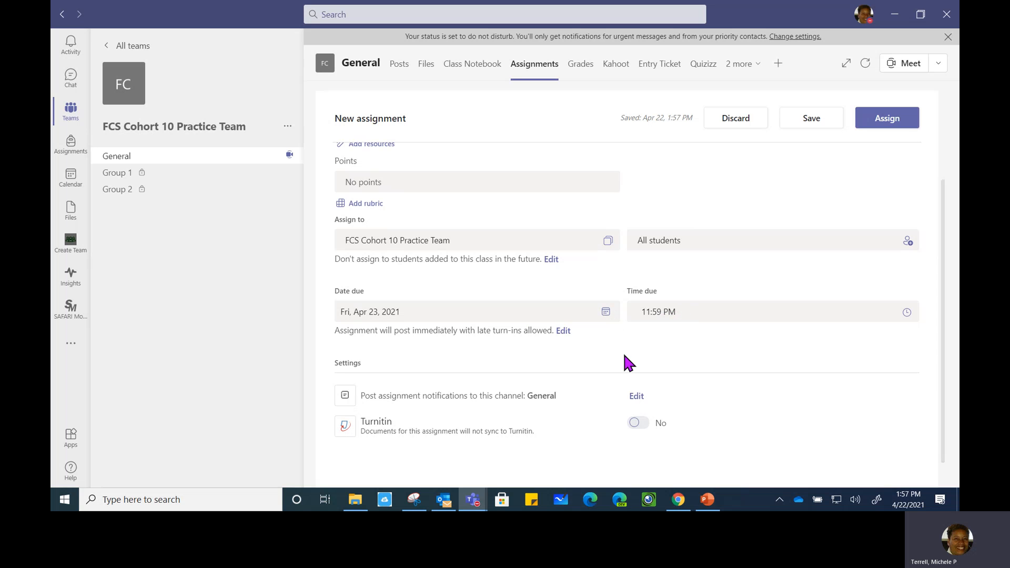
{"action": "left_click", "coordinate": [890, 126]}
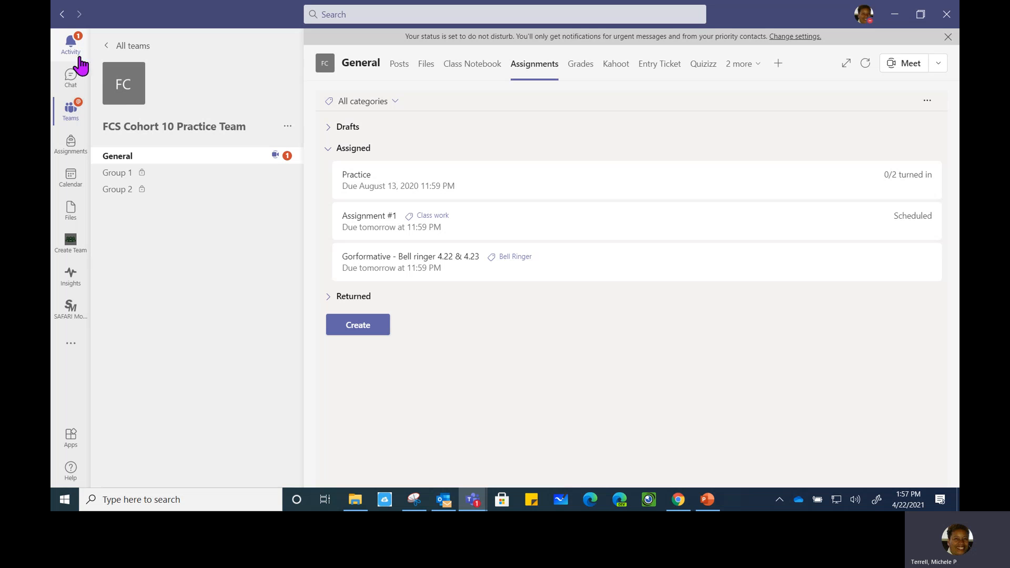
{"action": "left_click", "coordinate": [71, 47]}
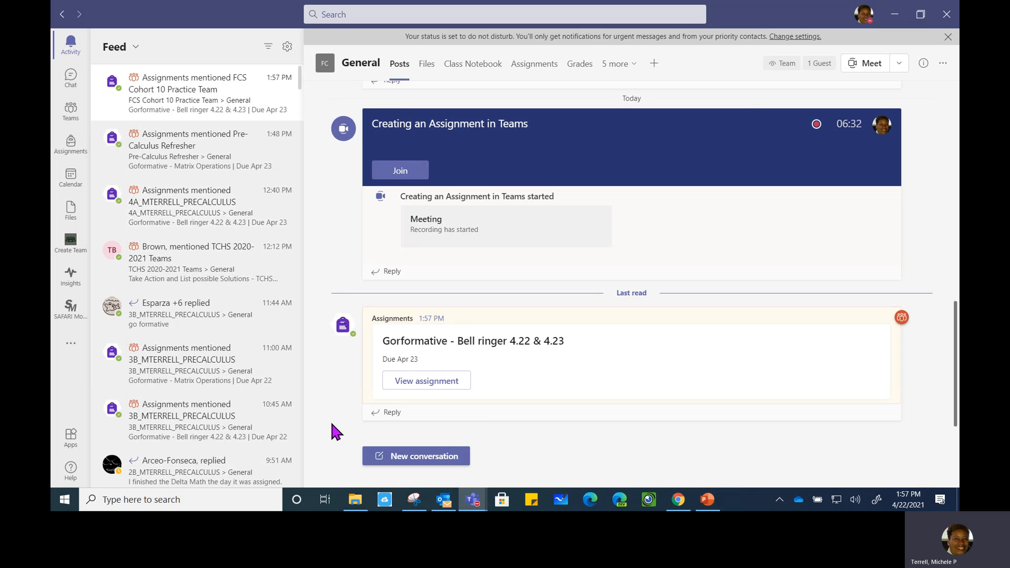
{"action": "left_click", "coordinate": [71, 111]}
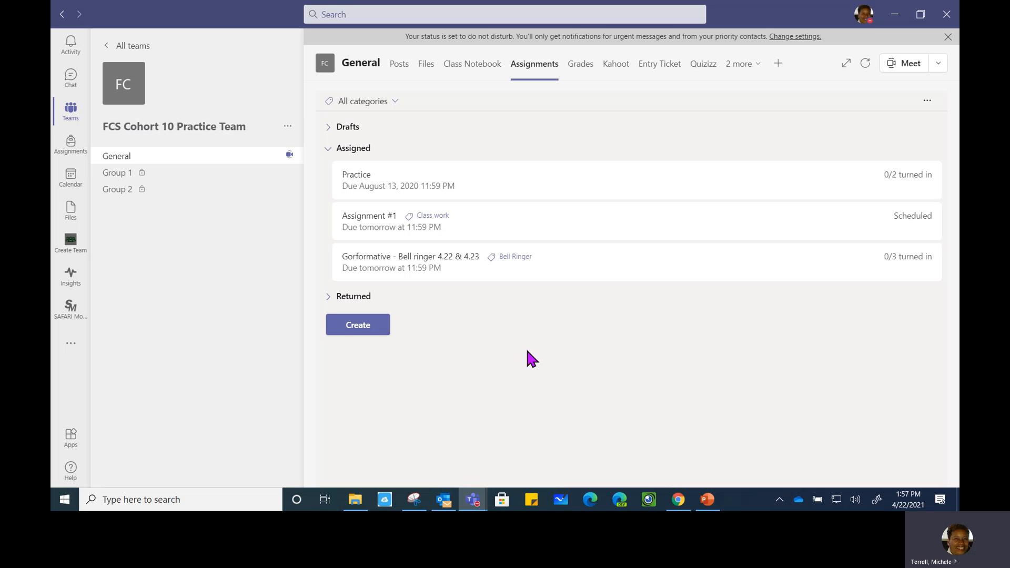
Create a quiz assignment from the existing form "College Readiness 4.19 & 4.20 Bellringer", review its settings, and assign it to the class
{"action": "left_click", "coordinate": [370, 326]}
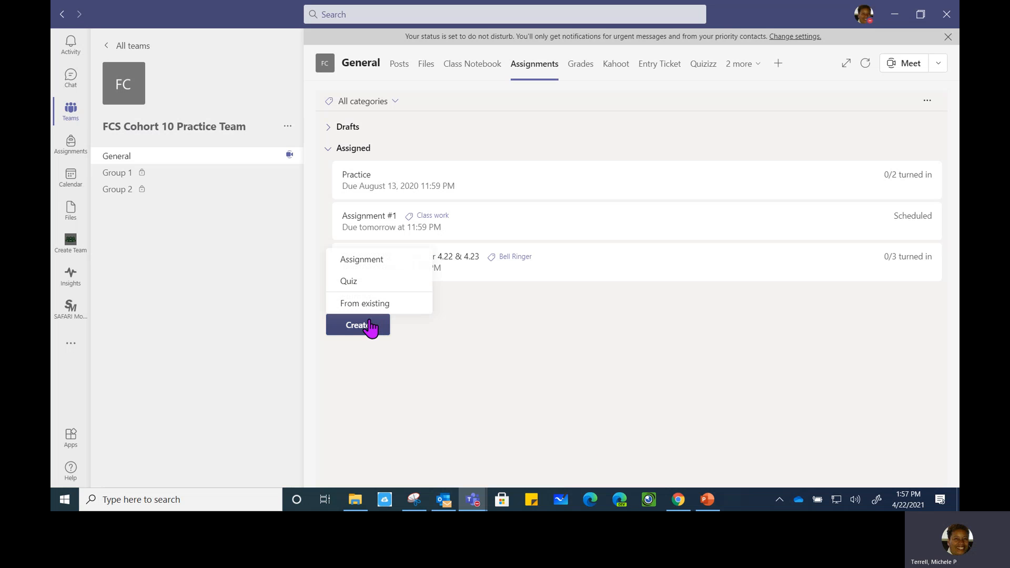
{"action": "left_click", "coordinate": [348, 282]}
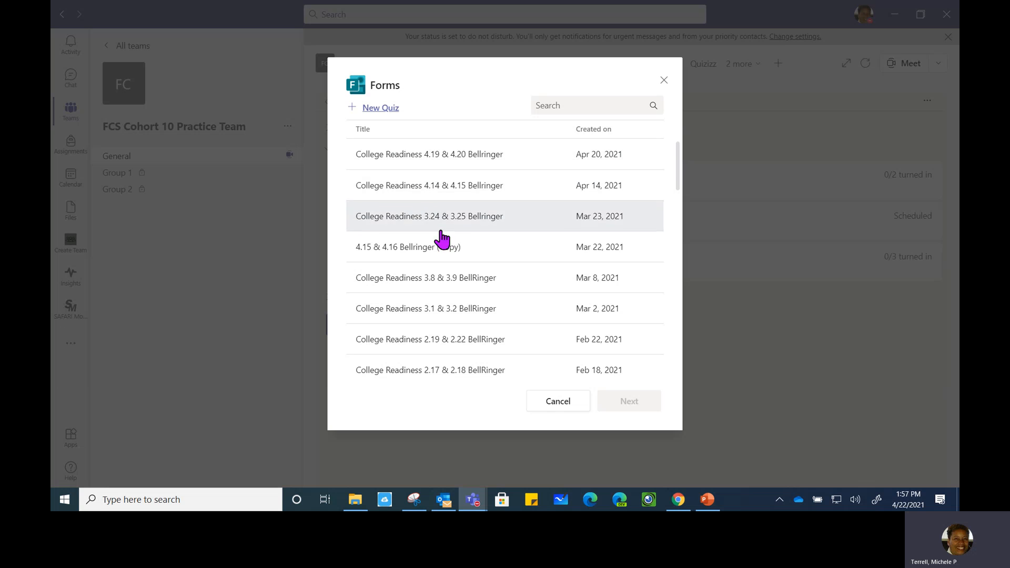
{"action": "left_click", "coordinate": [480, 159]}
{"action": "left_click", "coordinate": [628, 408]}
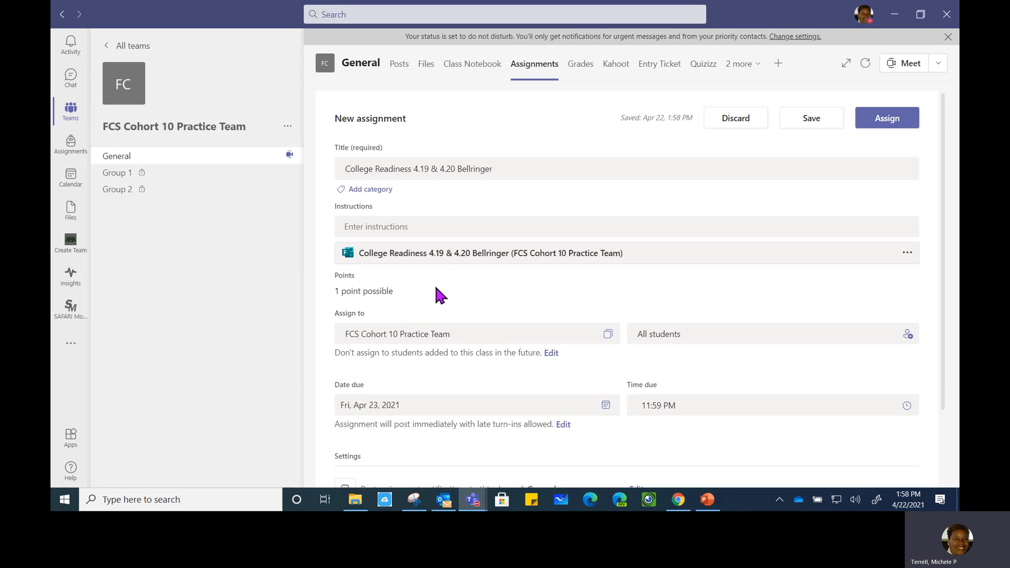
{"action": "scroll", "coordinate": [482, 332], "scroll_direction": "down", "scroll_amount": 2}
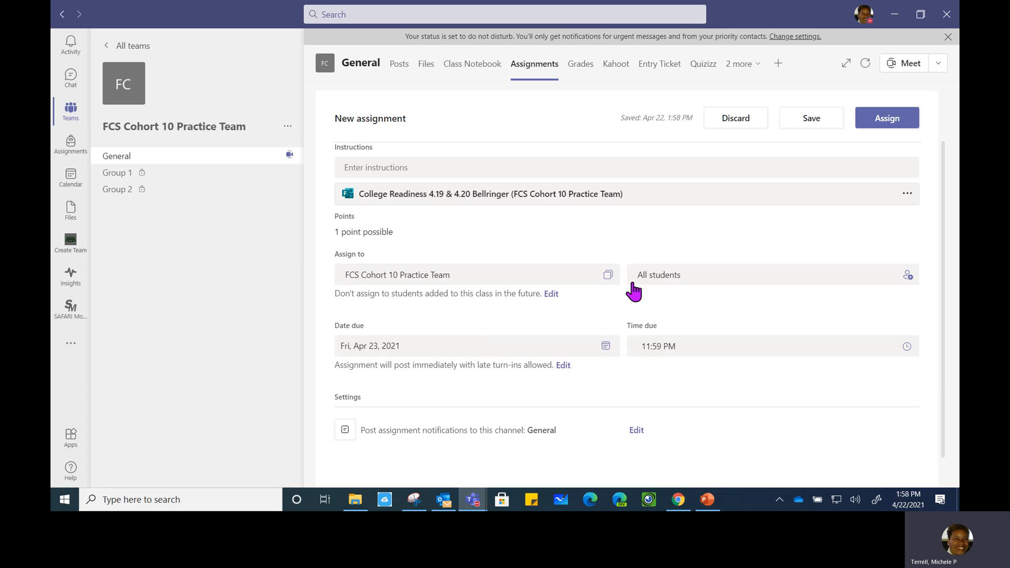
{"action": "scroll", "coordinate": [568, 367], "scroll_direction": "up", "scroll_amount": 2}
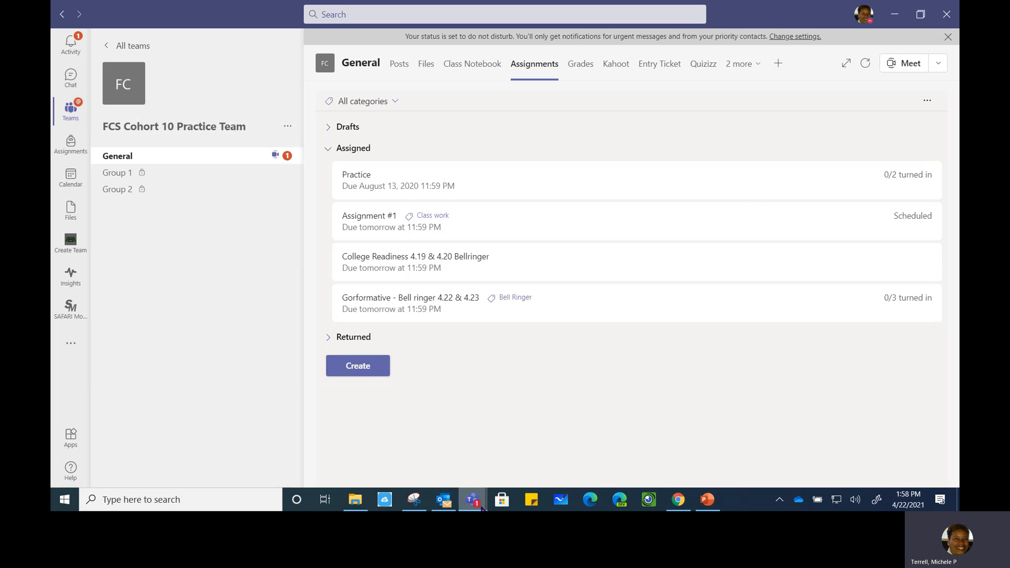
Switch to the "Creating an Assignment in Teams" meeting window and stop the meeting recording
{"action": "mouse_move", "coordinate": [481, 507]}
{"action": "left_click", "coordinate": [491, 448]}
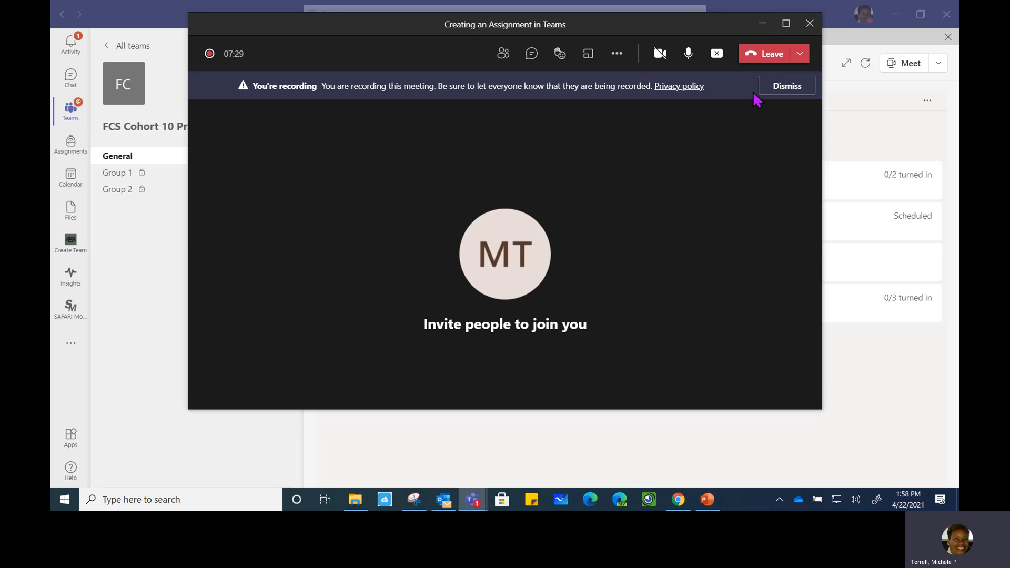
{"action": "left_click", "coordinate": [616, 55]}
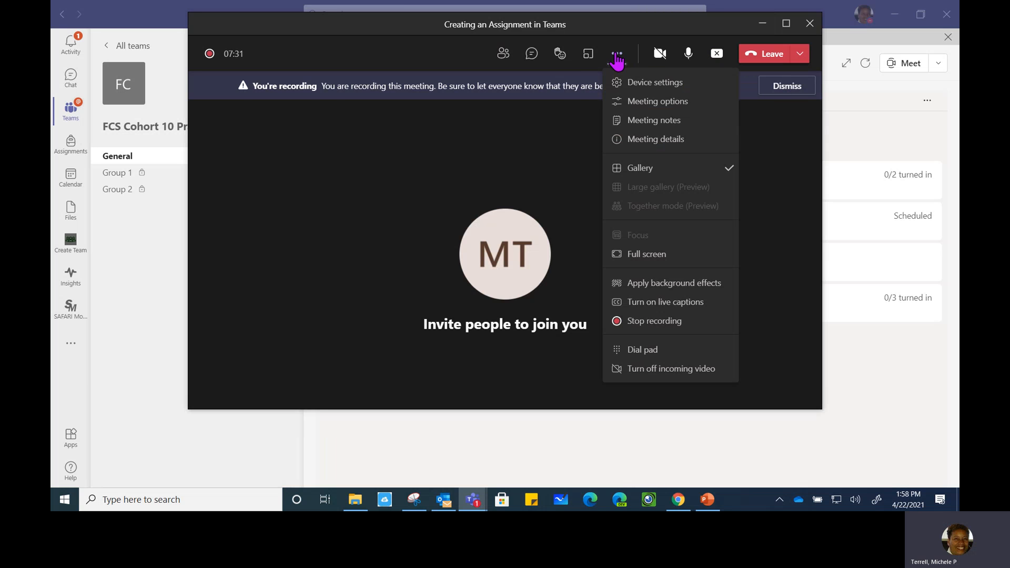
{"action": "left_click", "coordinate": [640, 322]}
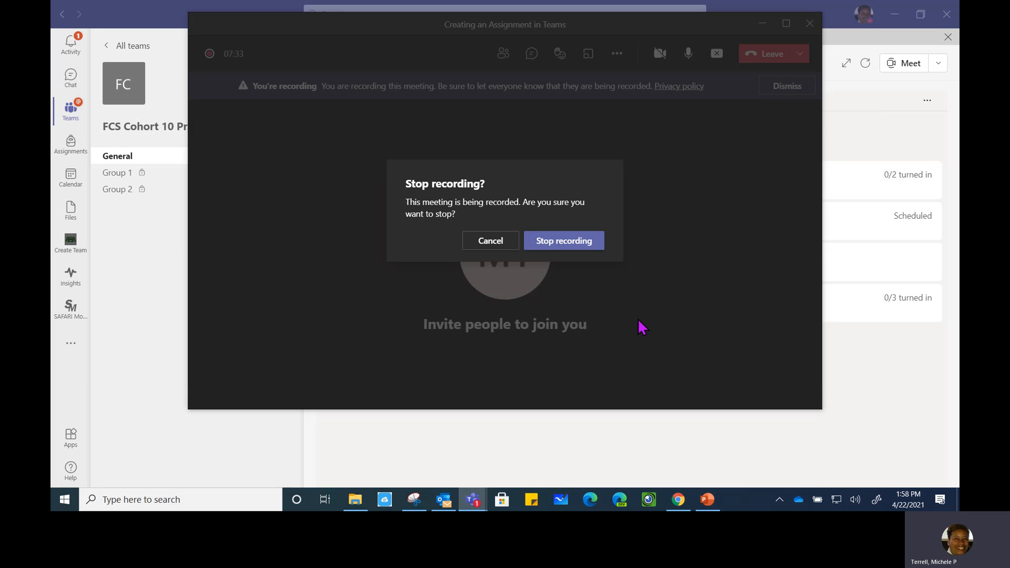